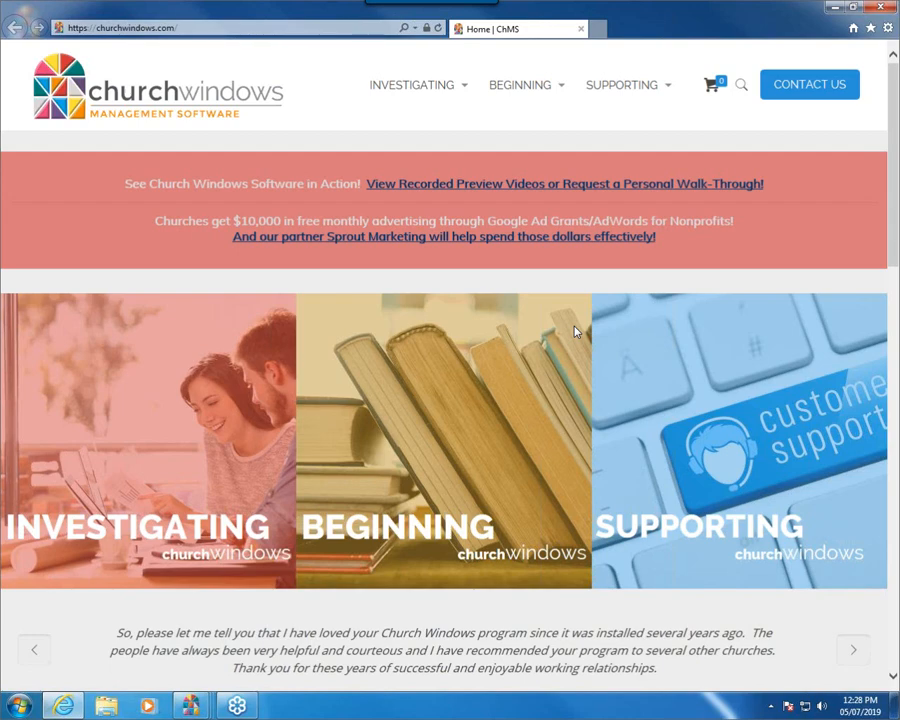
Step: Open the Training Workbooks page and find the Donations 103 to 106 workbook descriptions
mouse_move(563, 92)
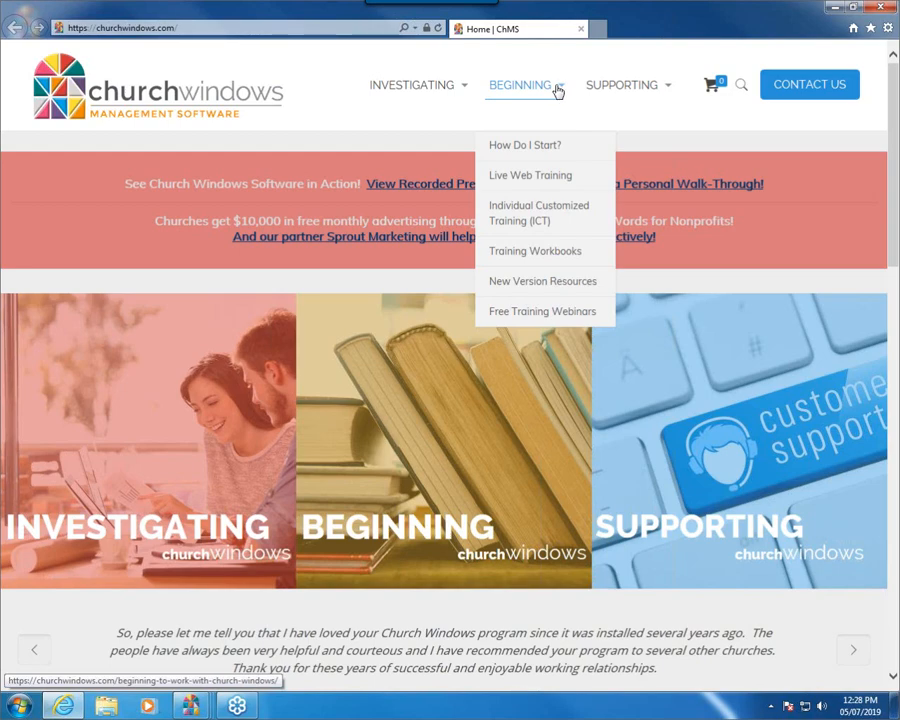
left_click(555, 254)
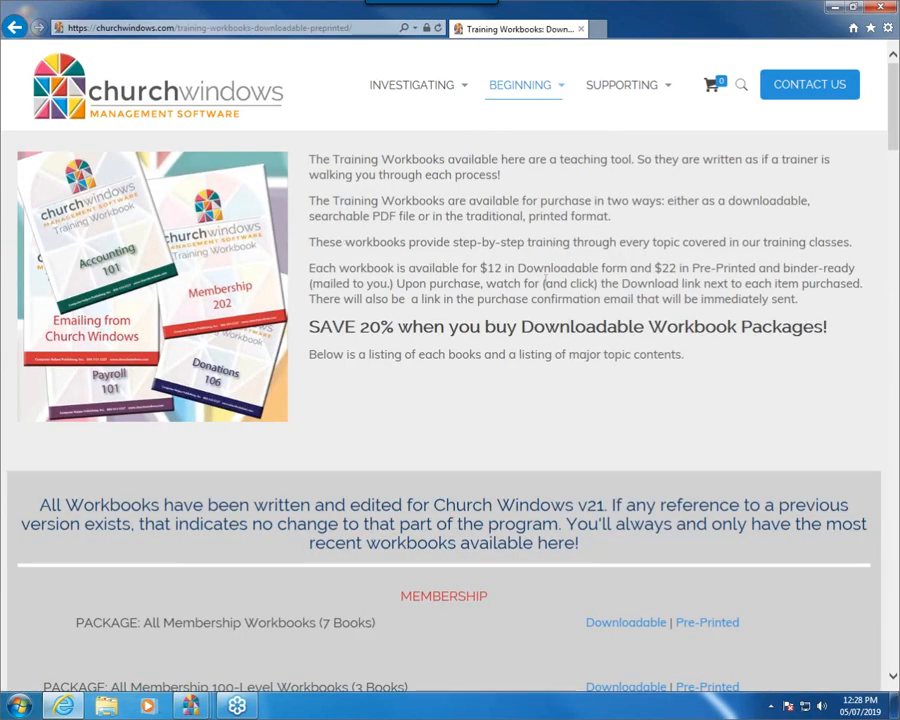
scroll(563, 377, "down", 3)
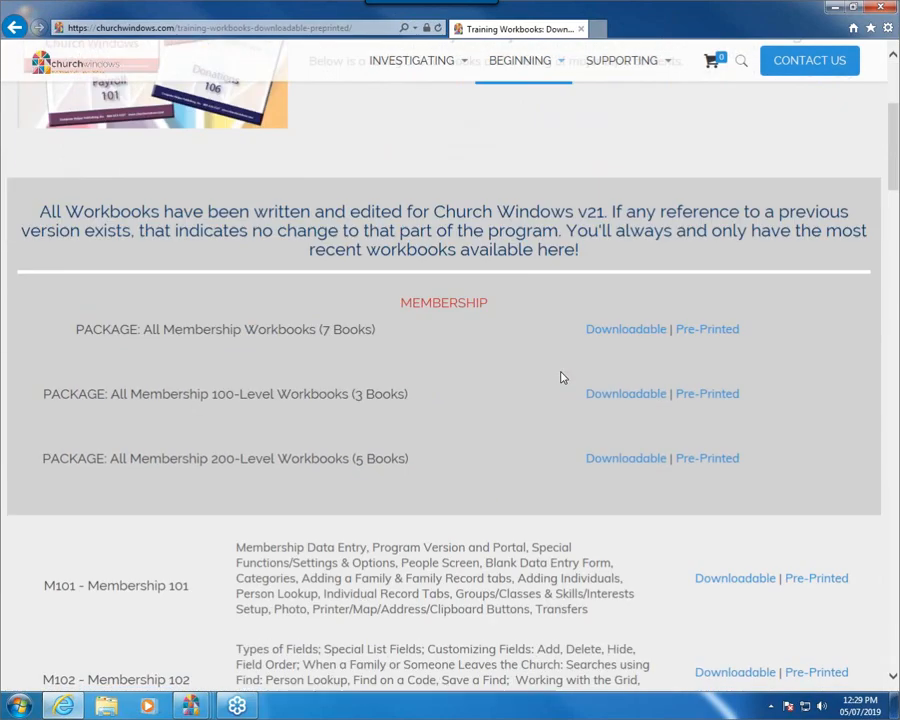
scroll(563, 377, "down", 2)
scroll(563, 377, "down", 15)
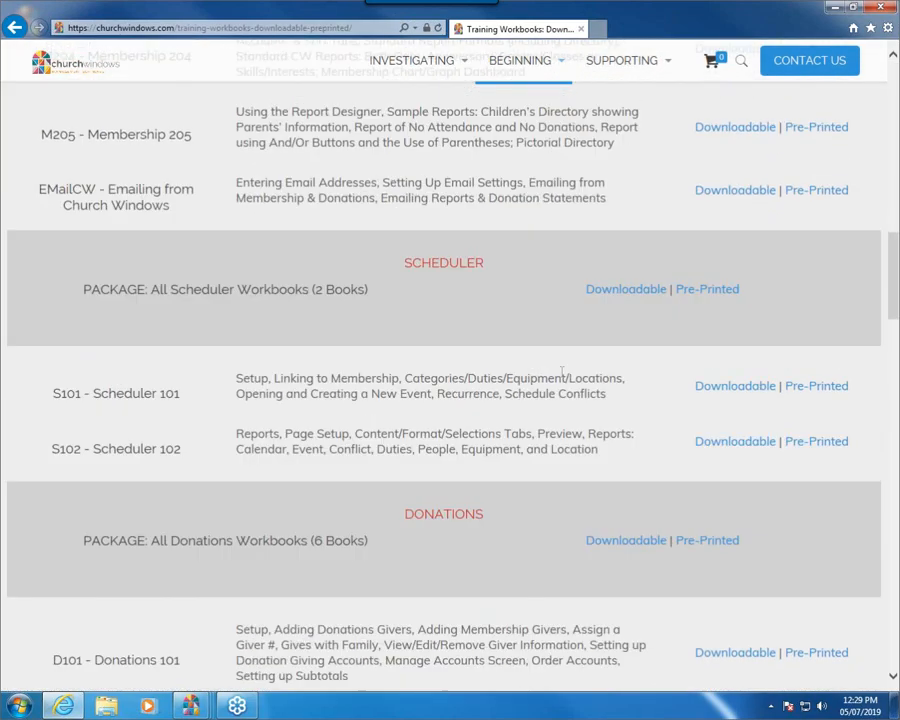
scroll(563, 377, "down", 1)
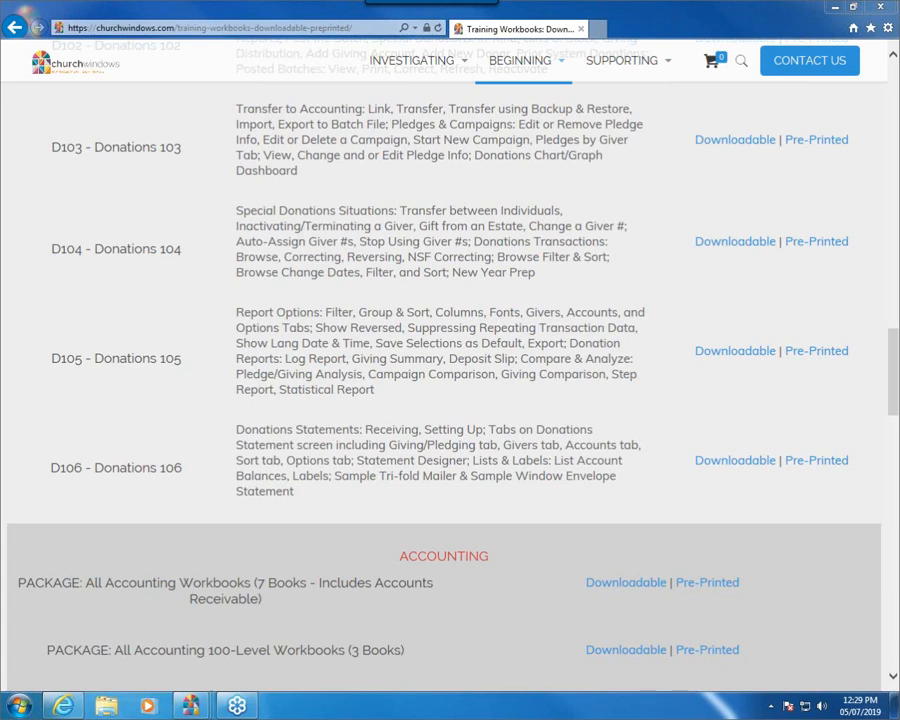
Step: Circle the Donations 104 workbook entry and highlight its first two topic lines in yellow, clearing the markings when done
mouse_move(32, 224)
left_mouse_down()
mouse_move(380, 180)
mouse_move(672, 192)
mouse_move(566, 292)
mouse_move(122, 293)
mouse_move(44, 203)
left_mouse_up()
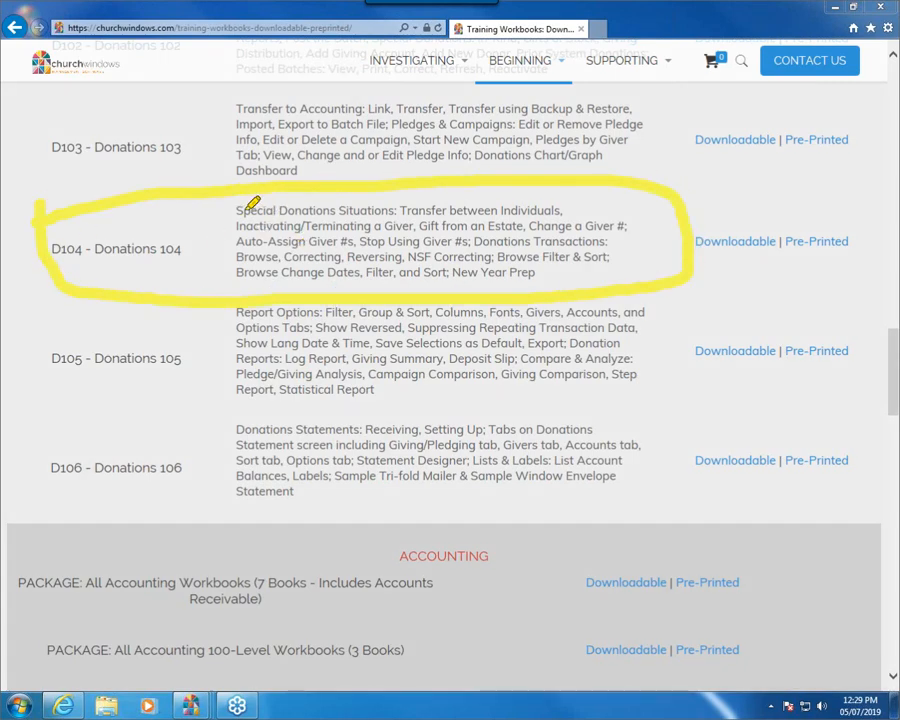
left_click_drag(238, 209, 562, 208)
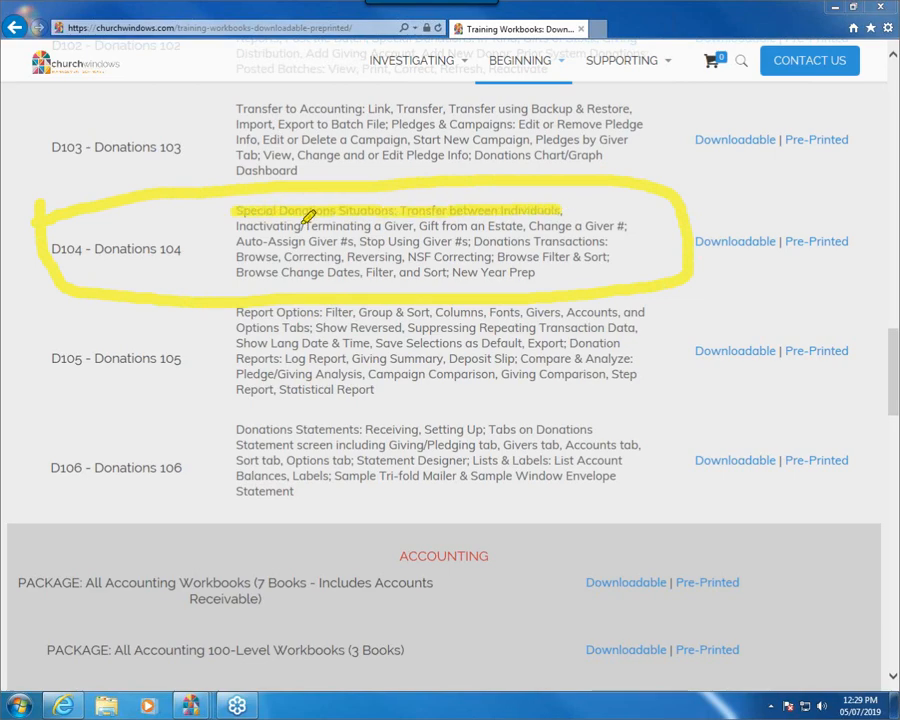
left_click_drag(237, 224, 625, 224)
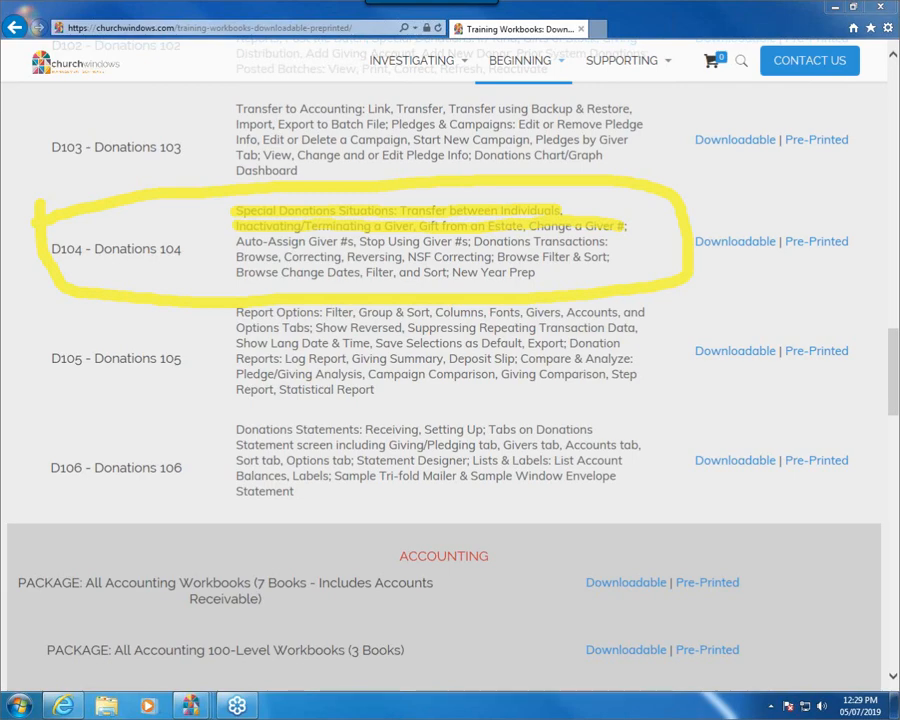
key("Escape")
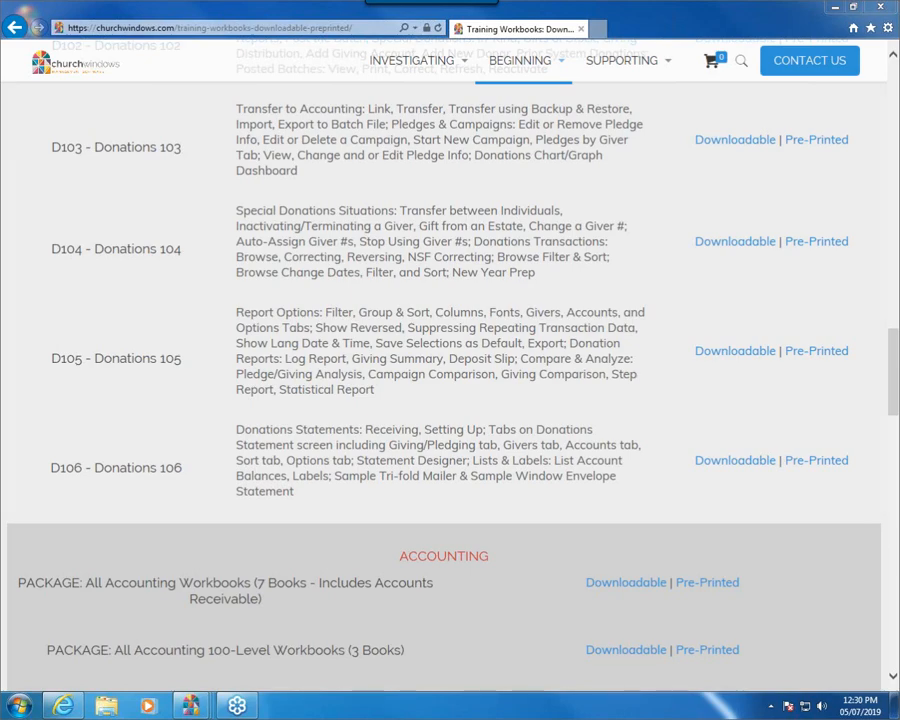
Step: Close the website, switch to Church Windows, and open its Donations module in a maximized window
left_click(880, 8)
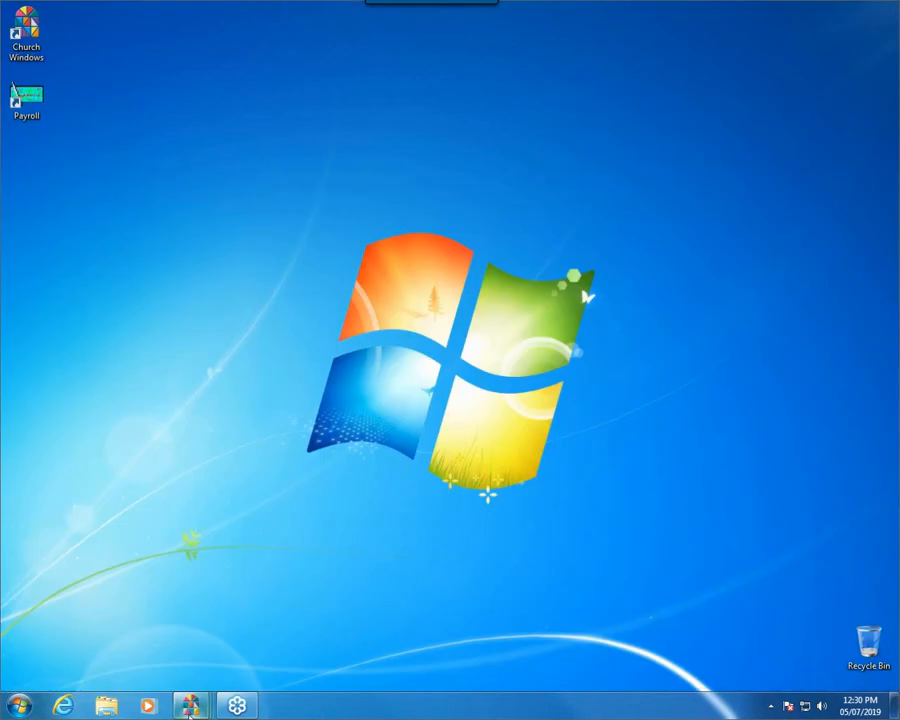
mouse_move(189, 712)
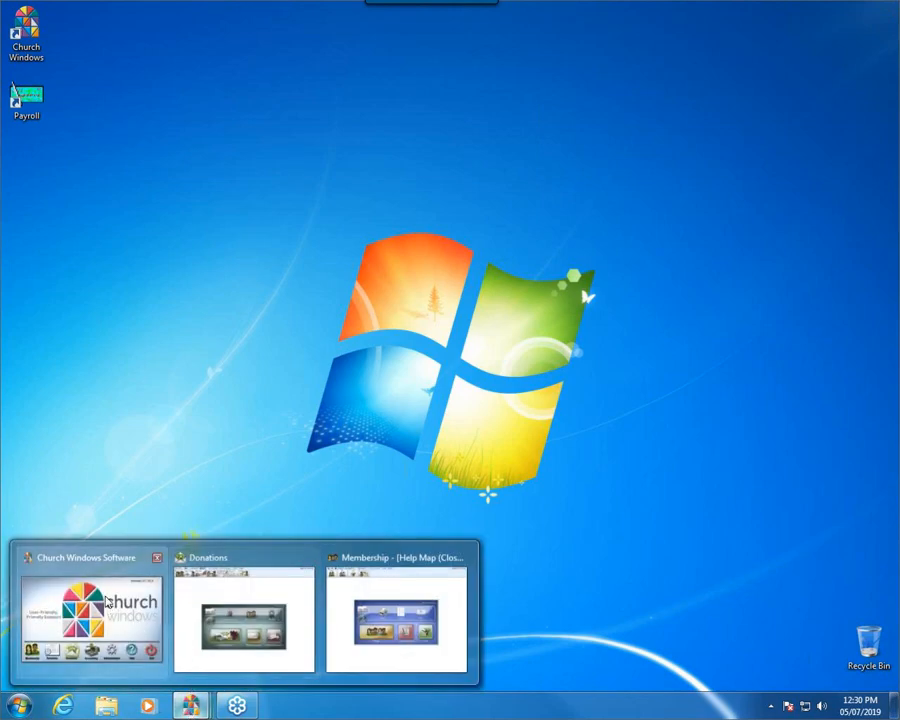
left_click(92, 563)
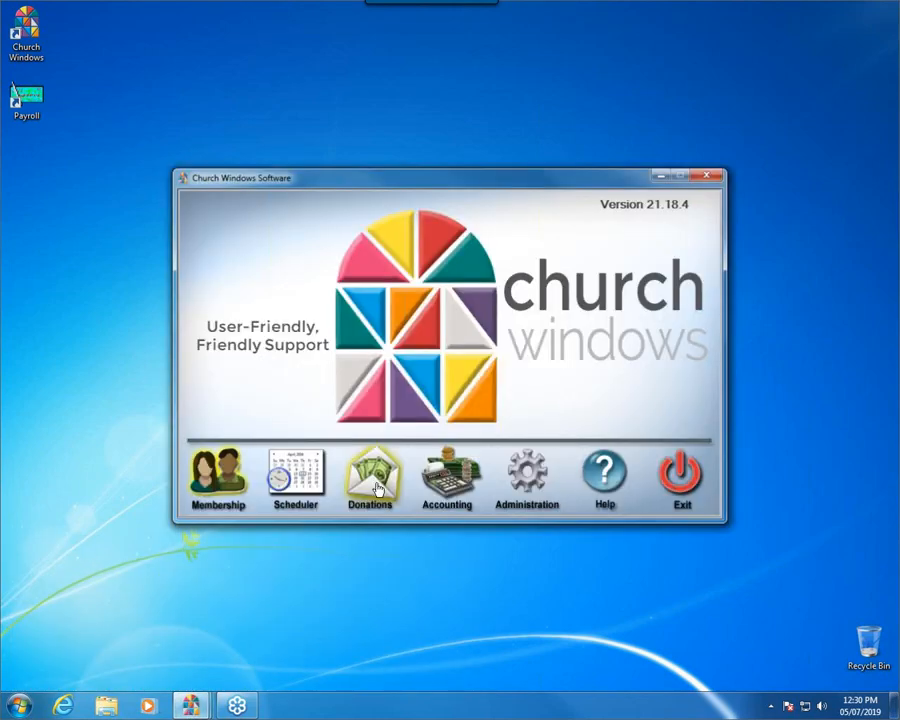
left_click(378, 489)
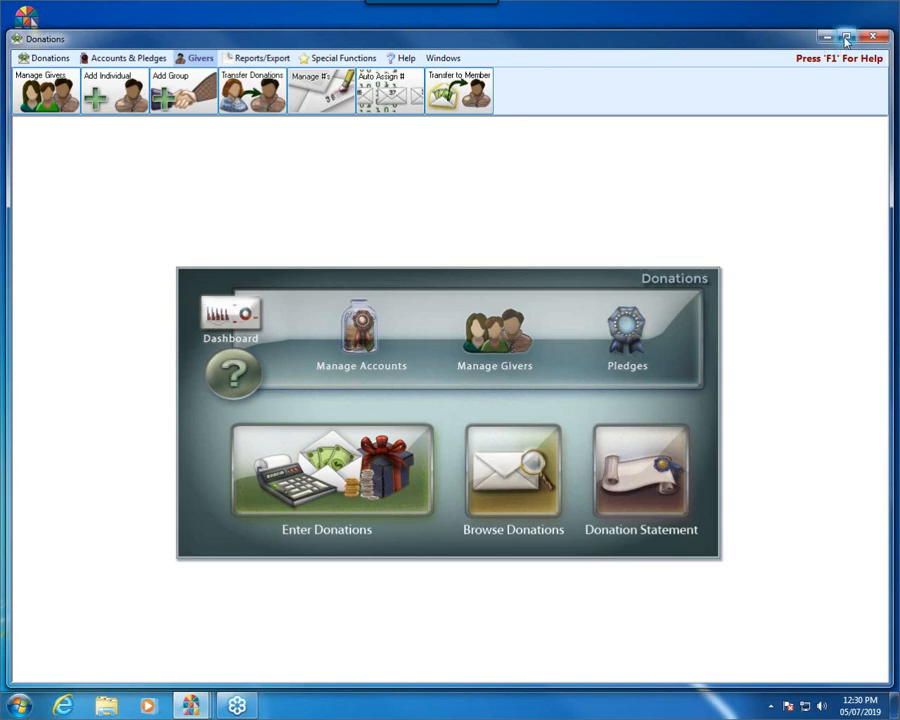
left_click(846, 38)
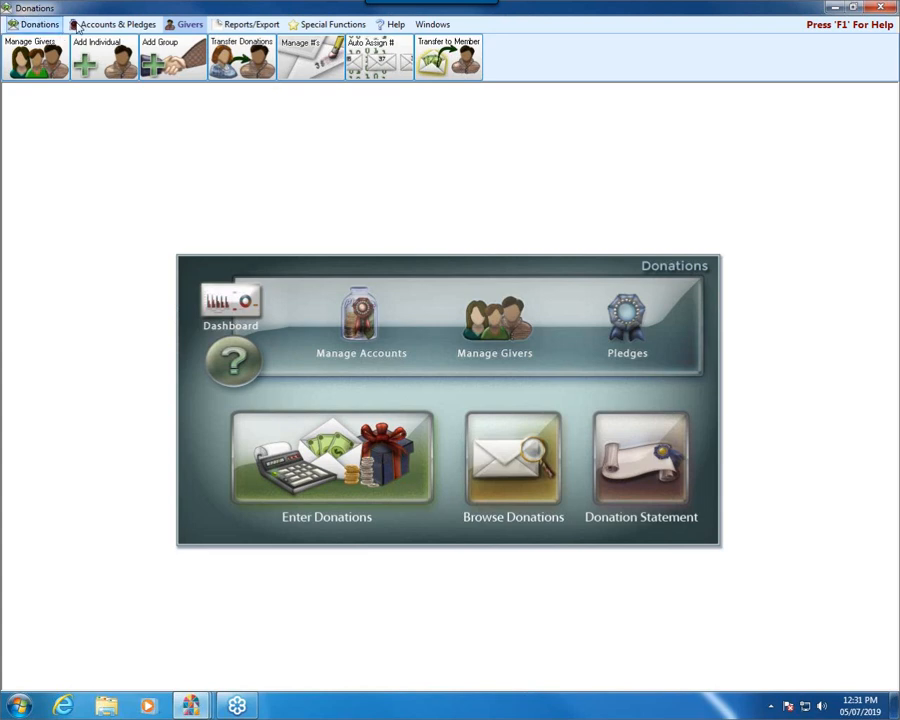
Step: Open Transfer Donations for givers and apply a date range starting 01/01/2016
left_click(188, 27)
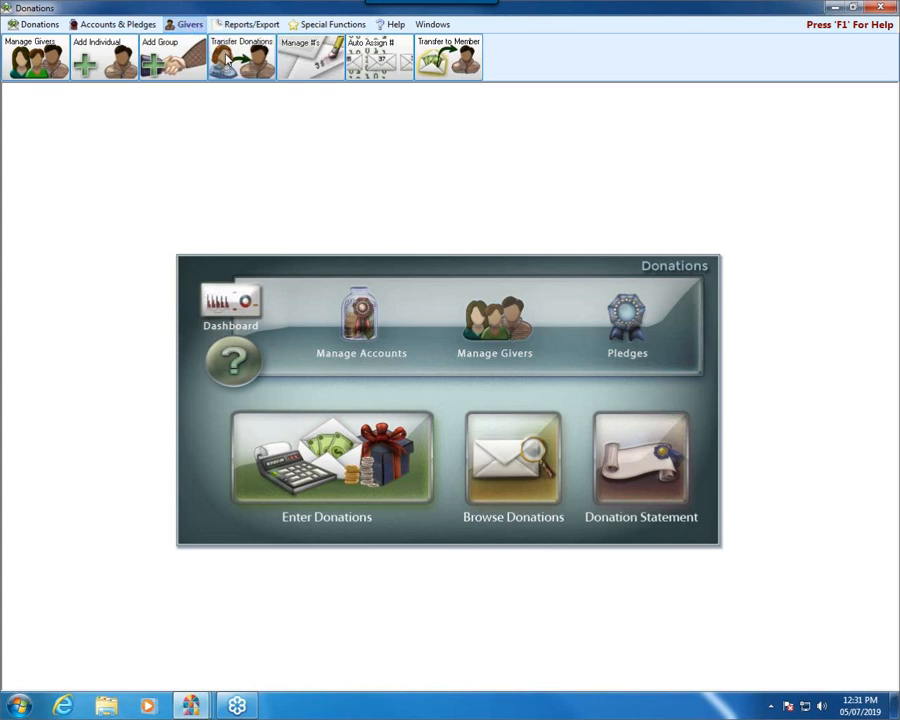
left_click(228, 58)
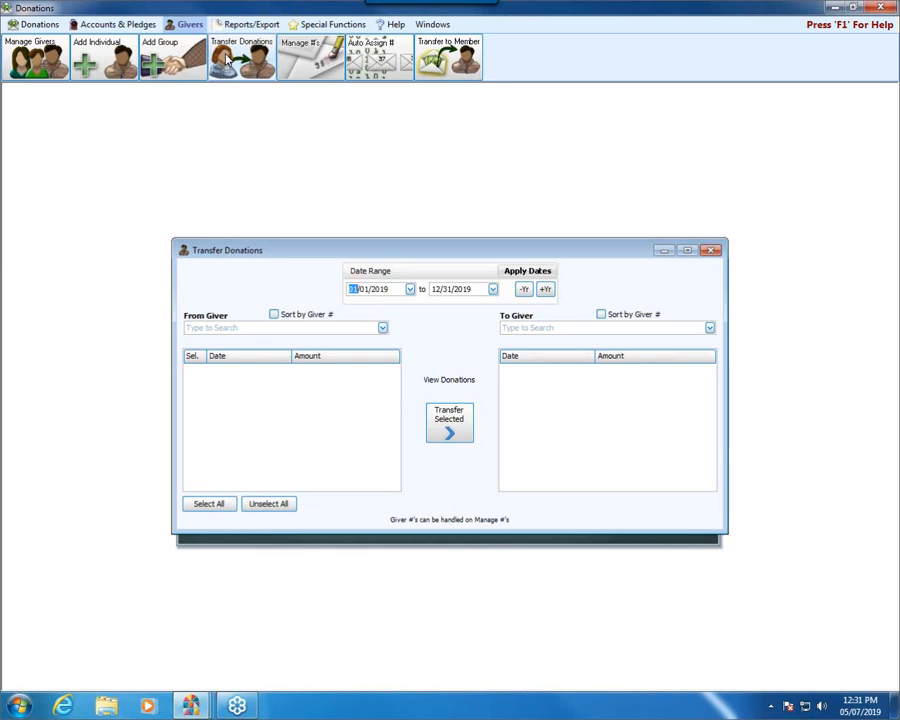
left_click(410, 290)
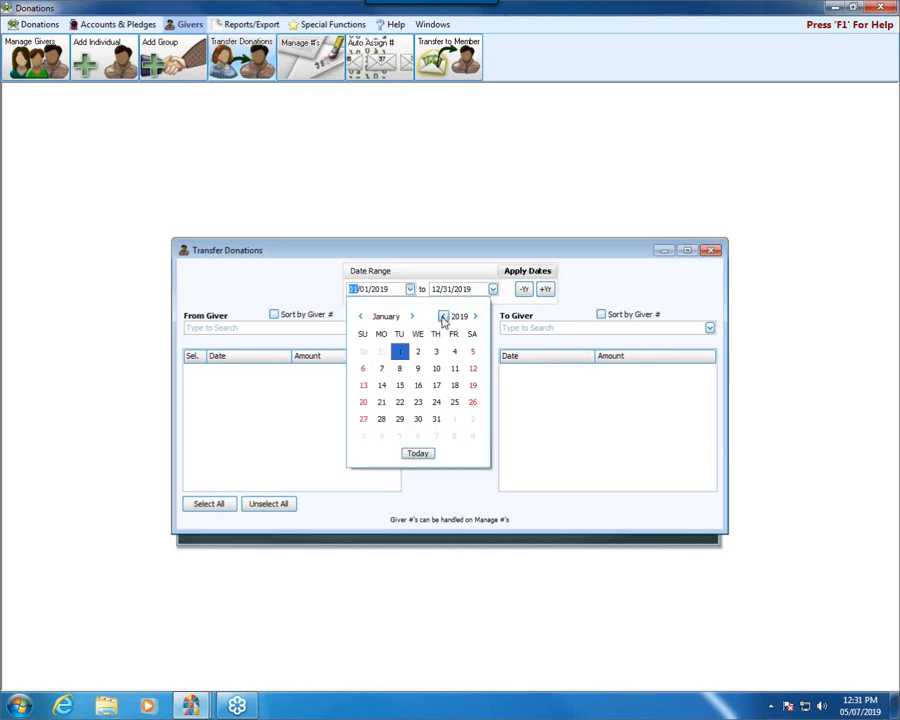
left_click(443, 317)
left_click(443, 317)
left_click(443, 317)
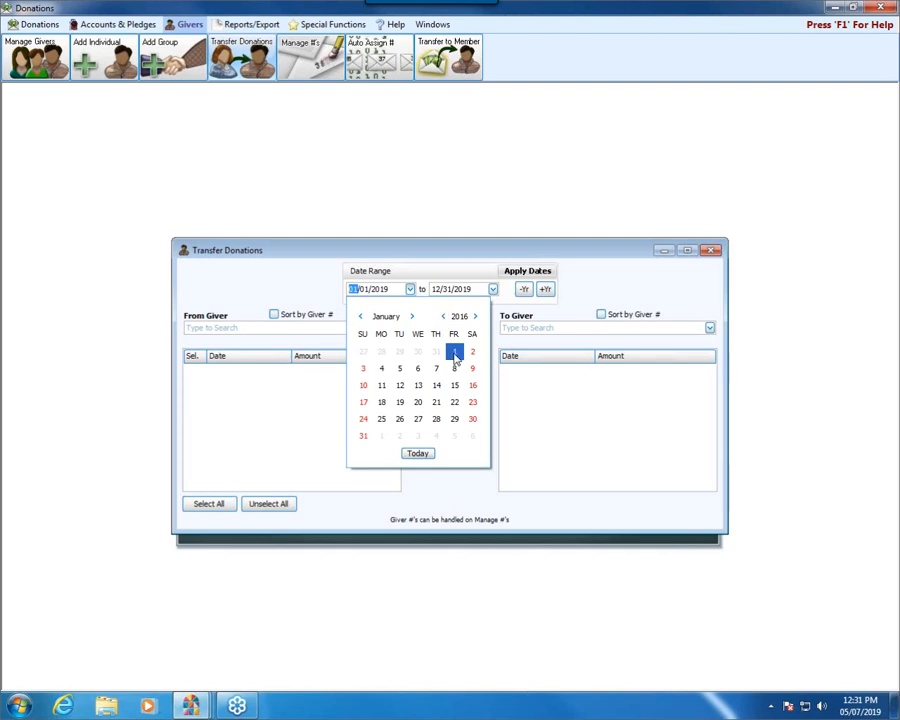
left_click(455, 353)
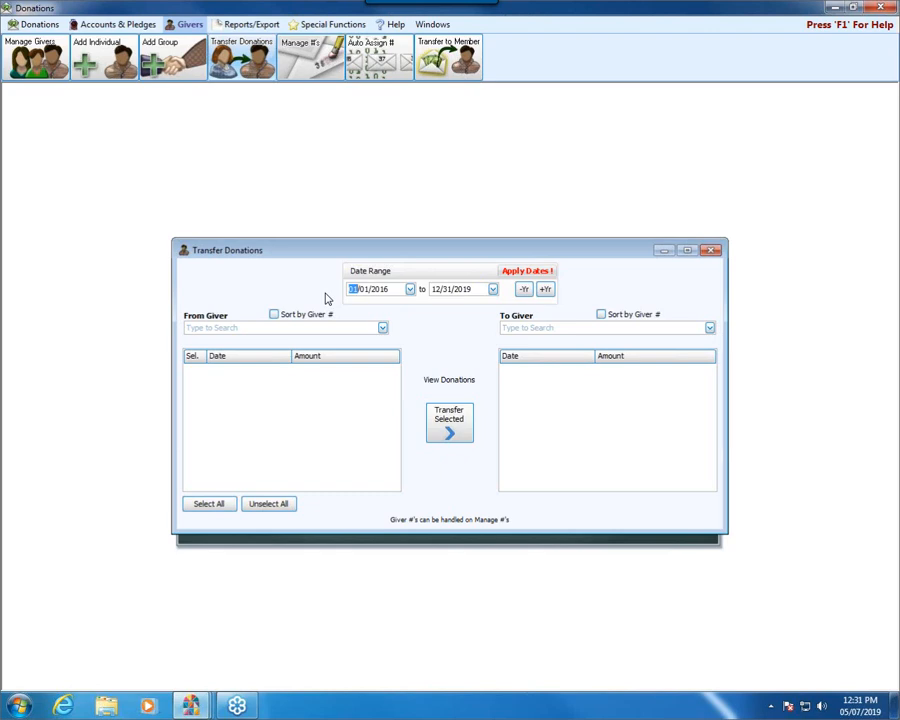
left_click(542, 274)
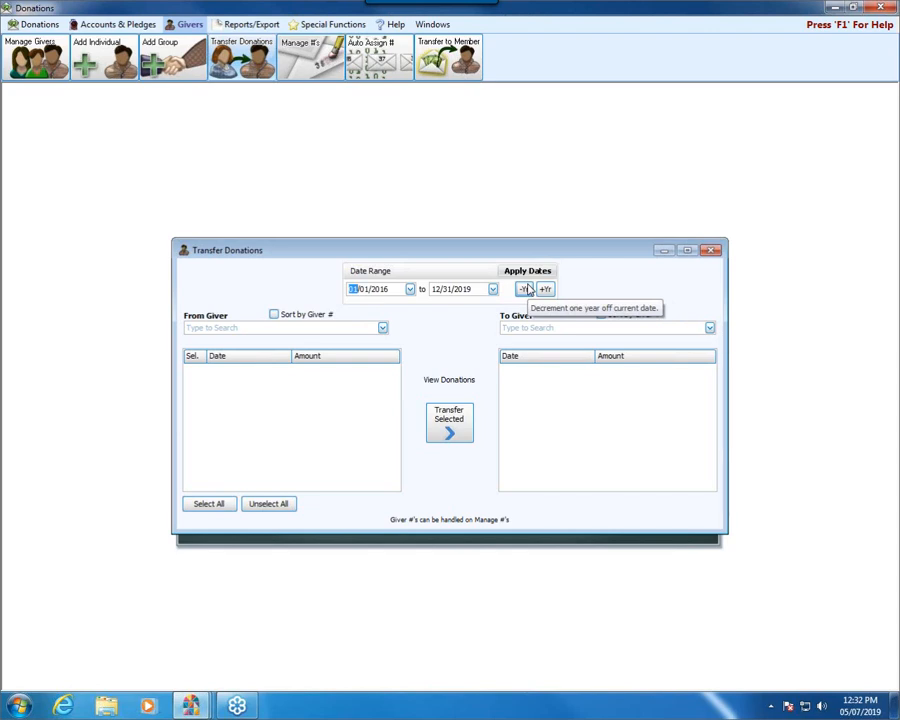
Step: Look up the source giver by giver number and first name, and select that individual as the From Giver
left_click(203, 328)
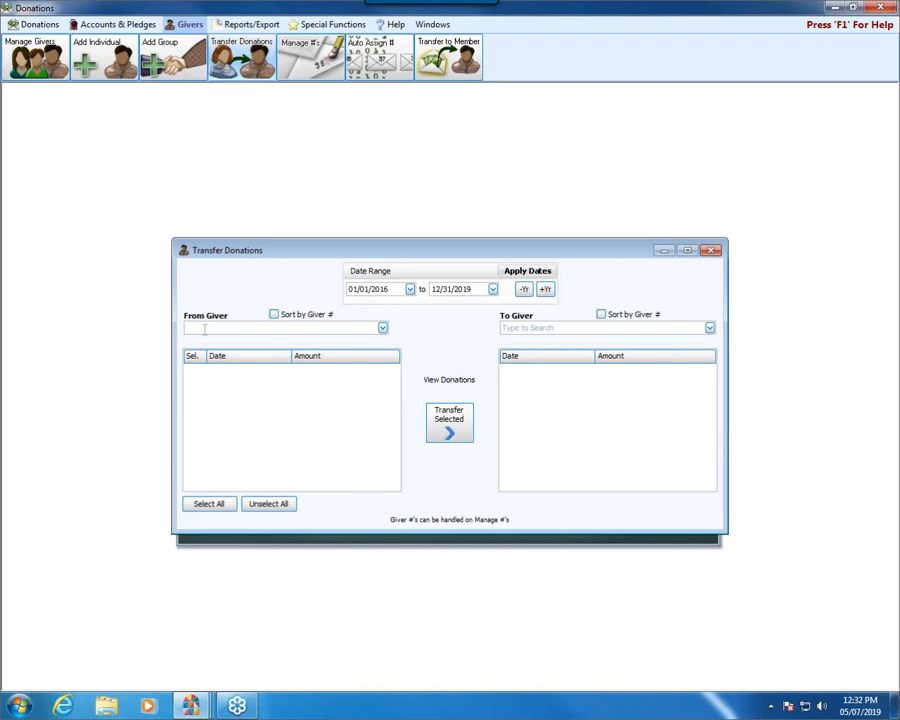
type("12")
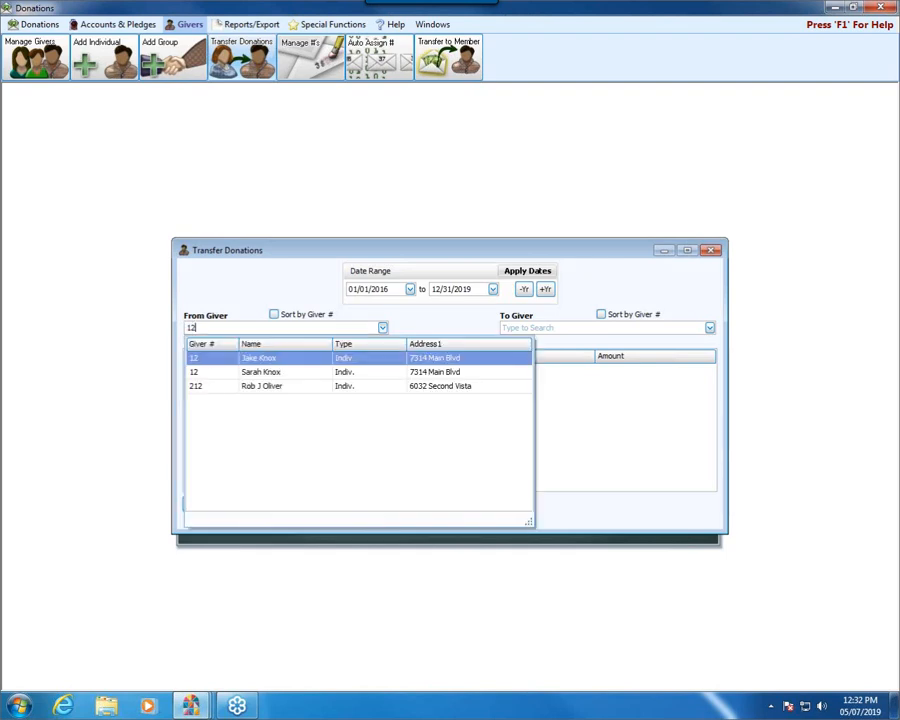
key("BackSpace")
key("BackSpace")
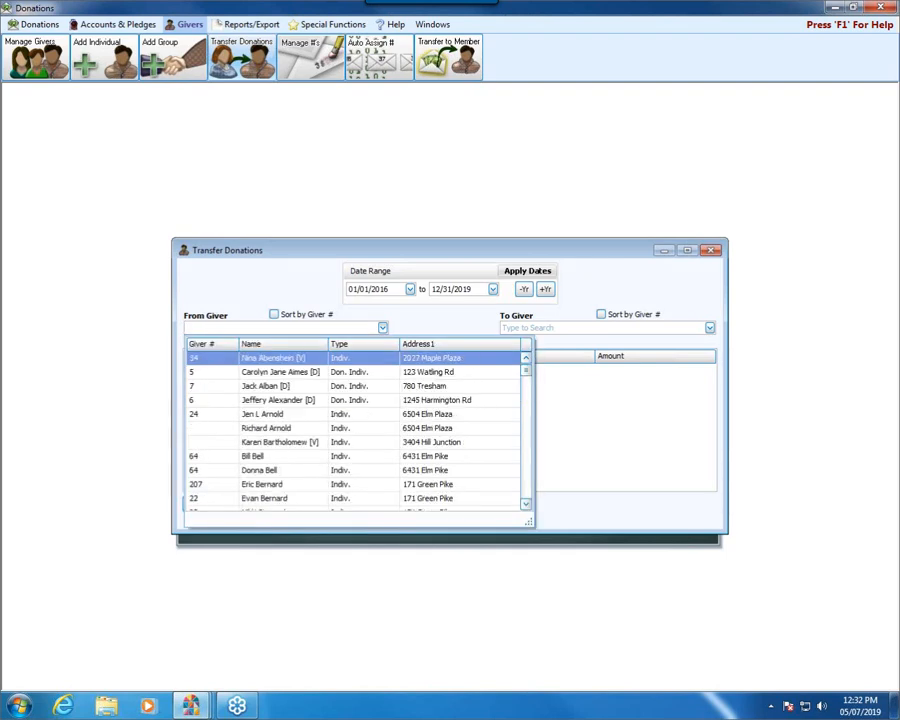
type("ja")
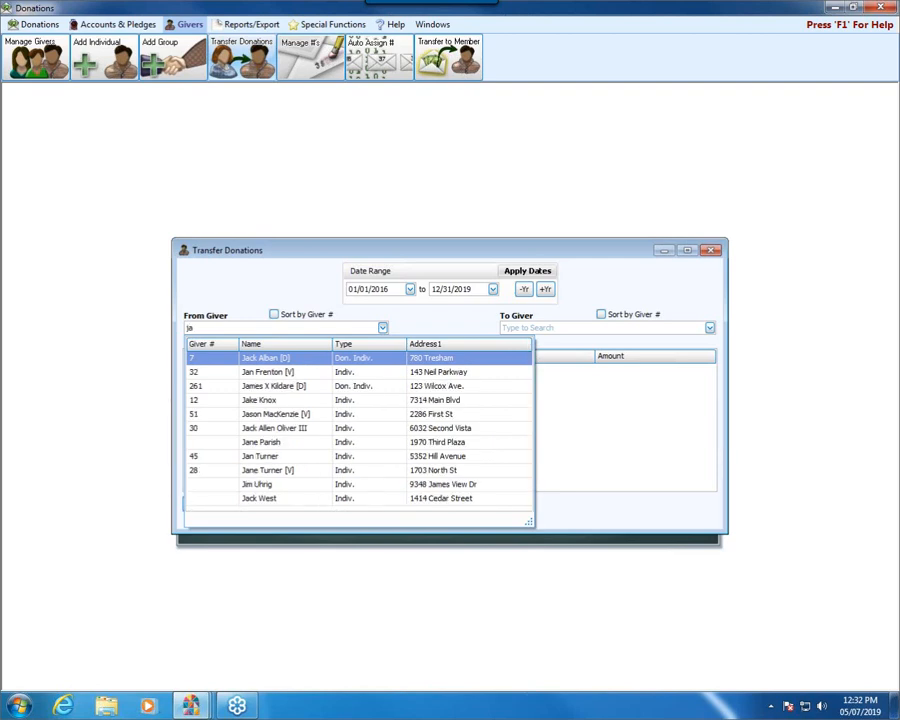
type("ke")
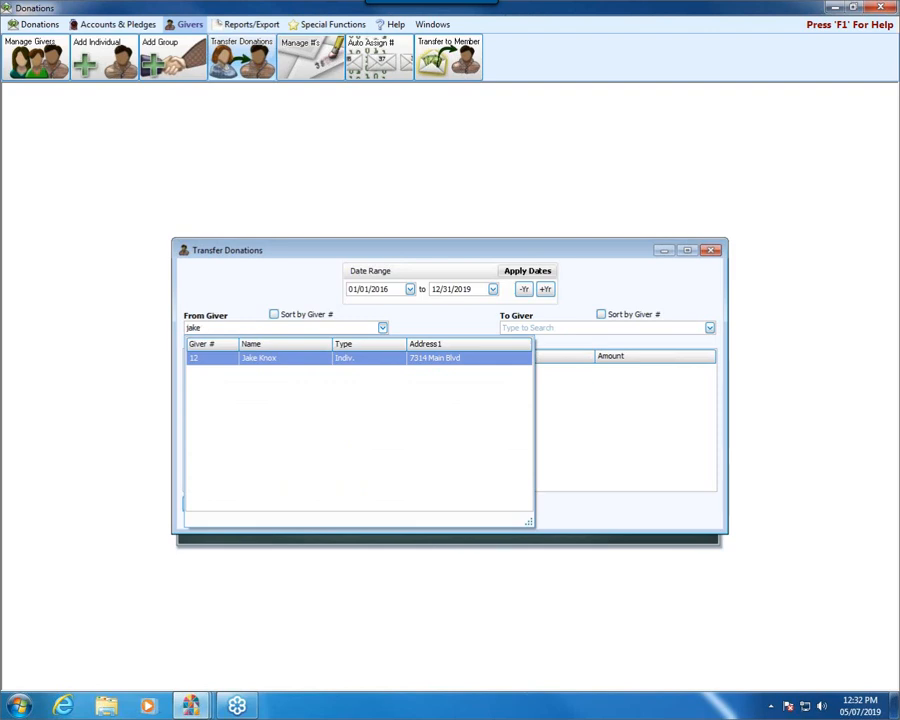
left_click(250, 360)
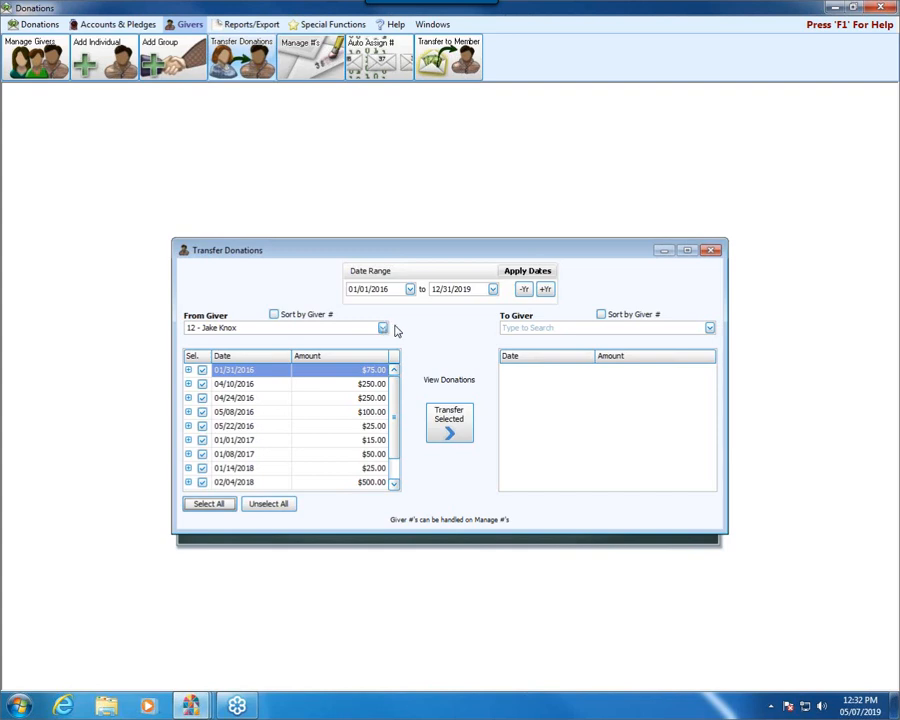
Step: Search for the receiving individual by first name and select them as the To Giver
left_click(684, 326)
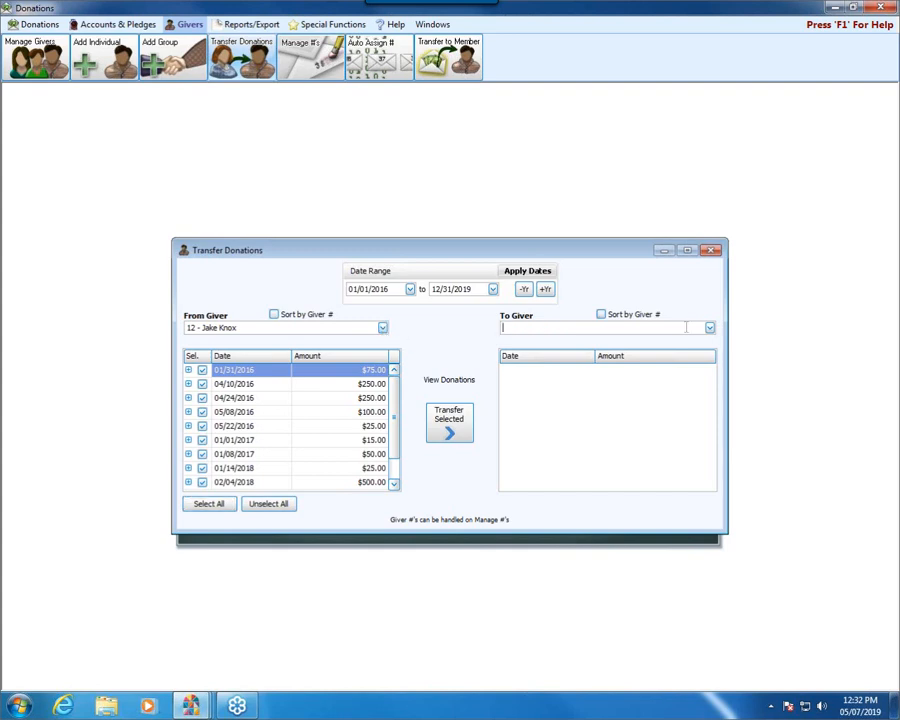
type("nate")
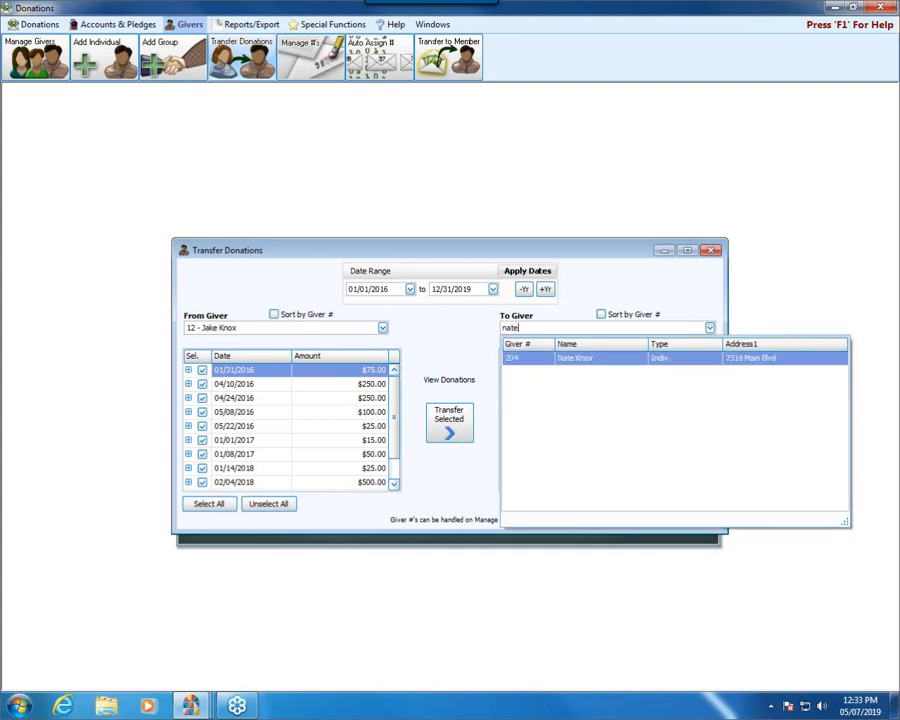
left_click(590, 365)
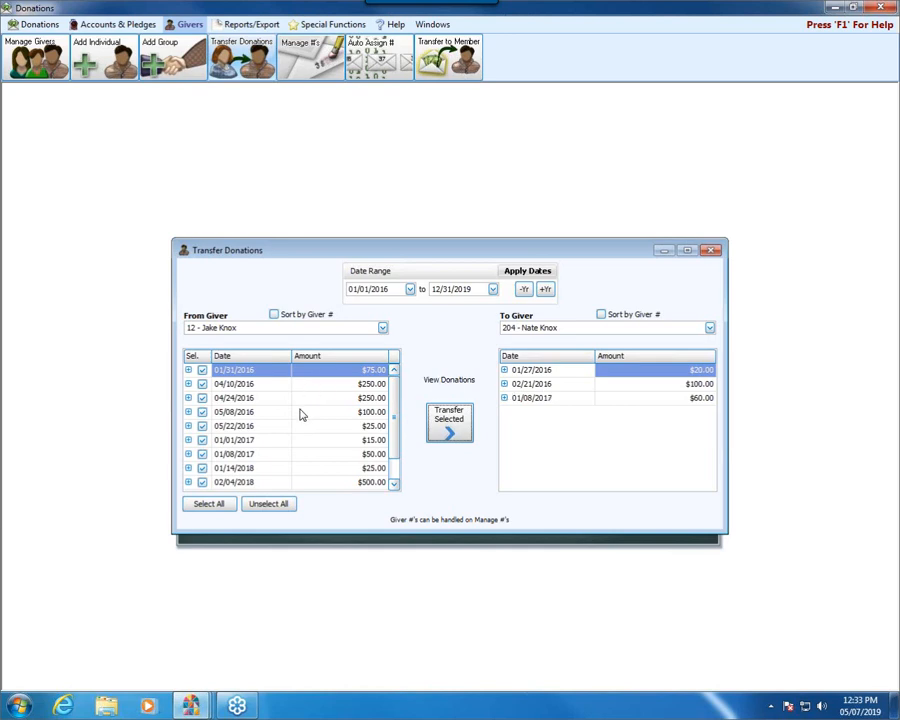
Step: Transfer only the source giver's 04/24/2016 and 05/08/2016 donations to the receiving giver
left_click(275, 505)
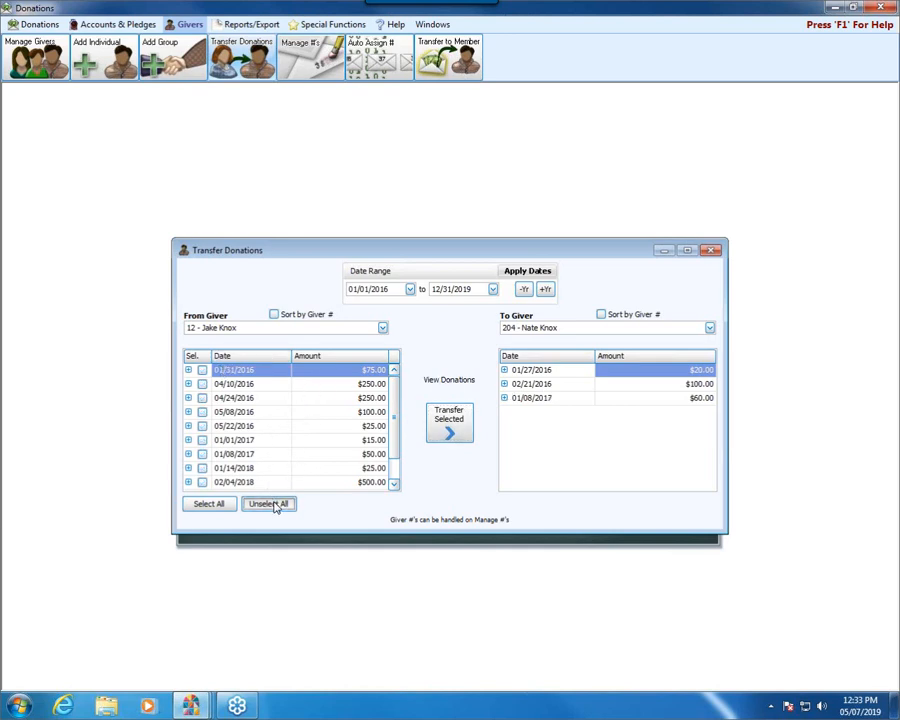
left_click(202, 411)
left_click(202, 397)
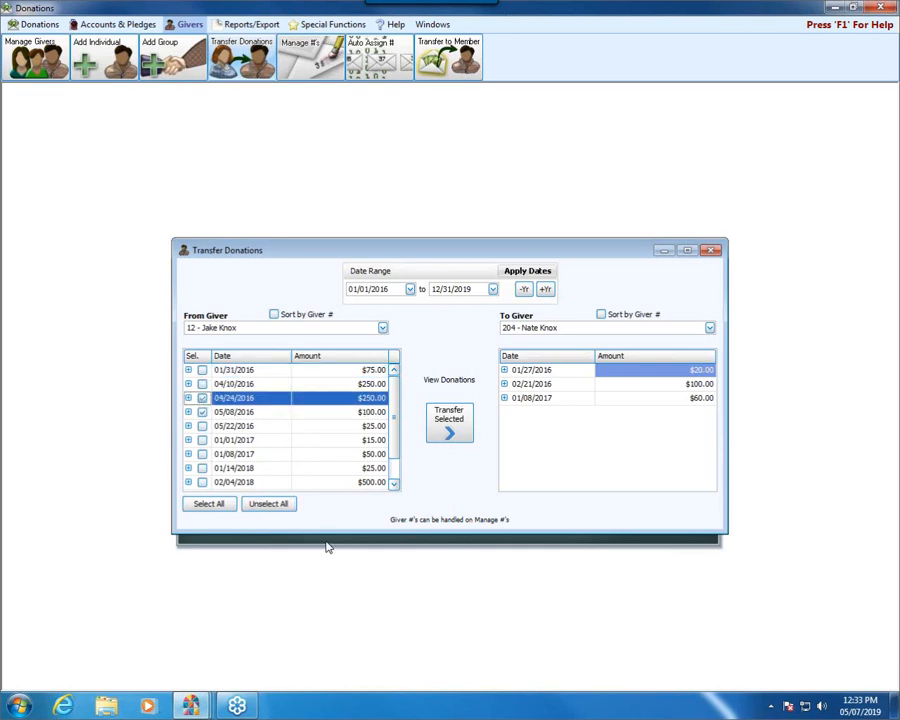
left_click(449, 422)
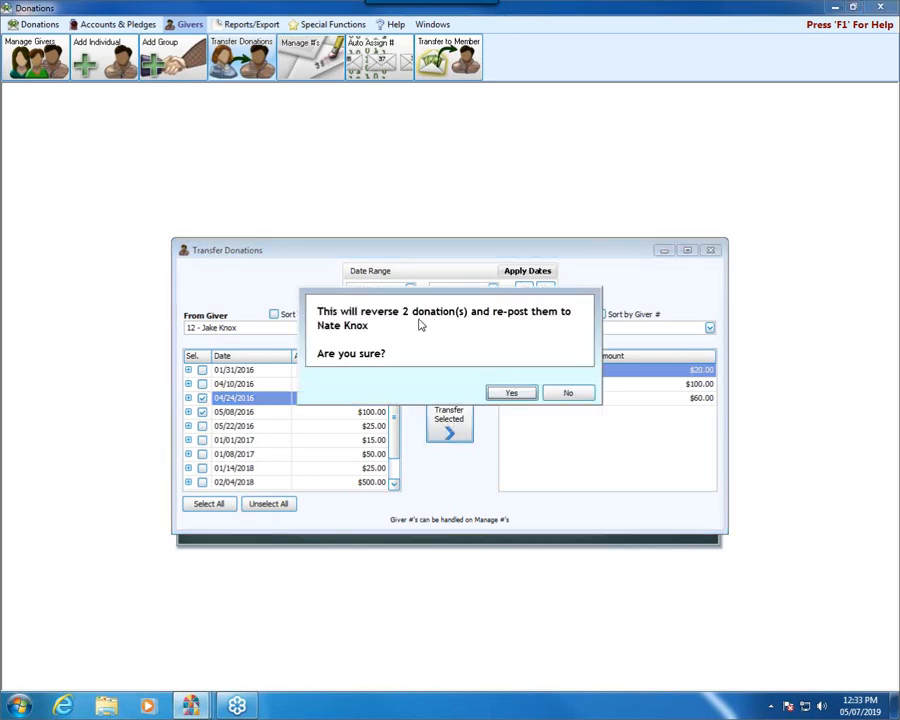
left_click(522, 395)
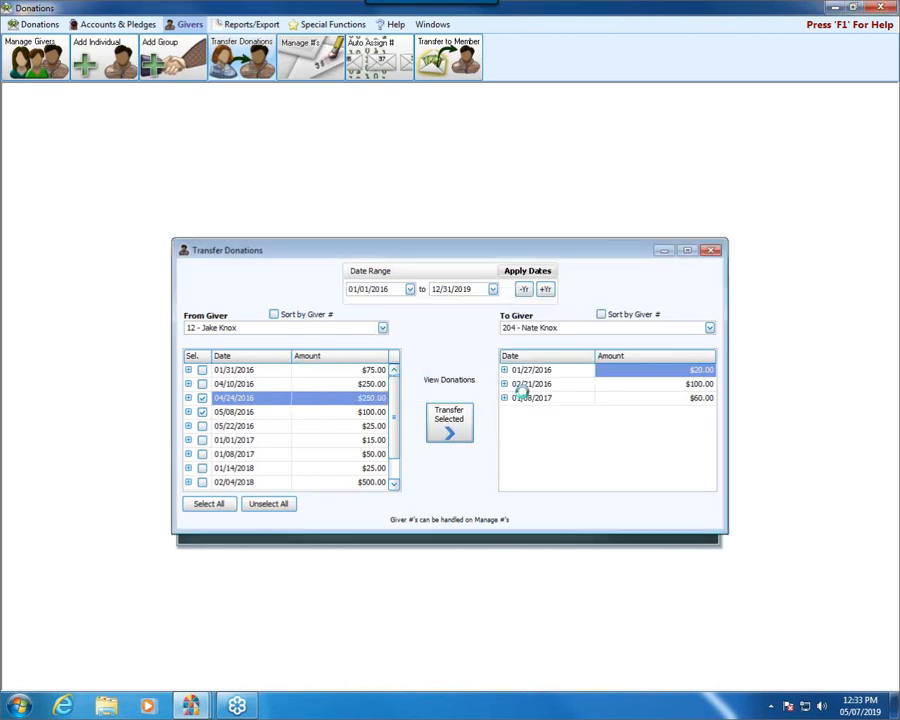
left_click(567, 395)
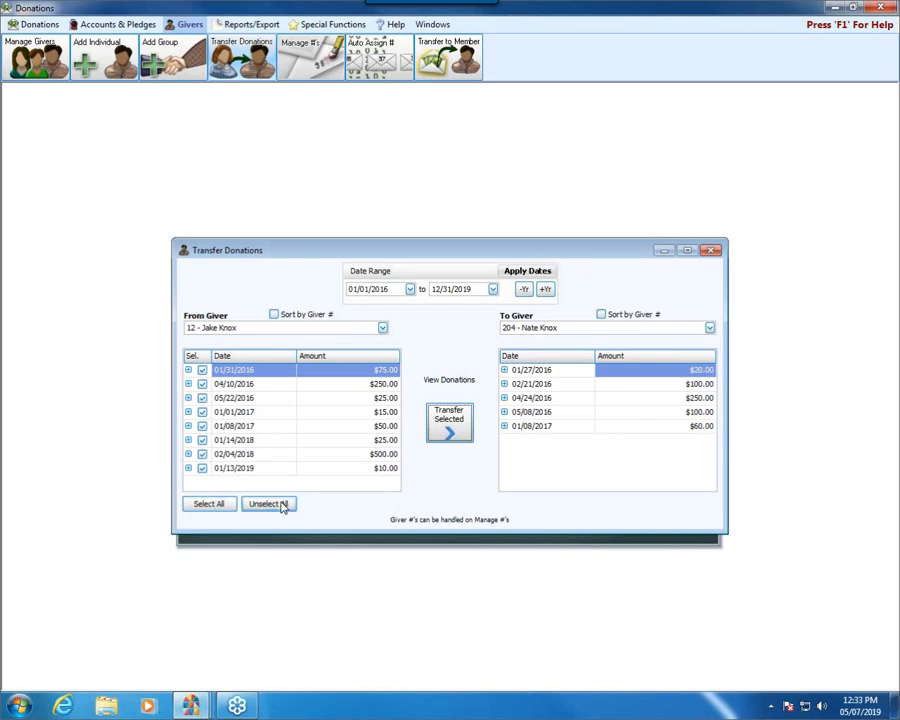
Step: Transfer all of the source giver's remaining donations to the receiving giver and close Transfer Donations
left_click(284, 505)
left_click(211, 506)
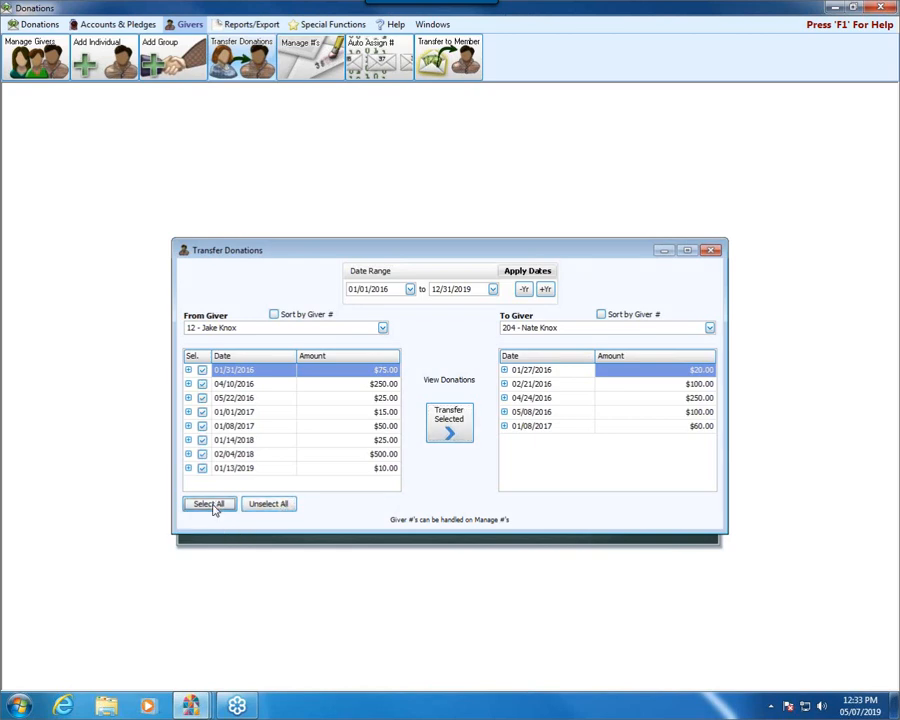
left_click(457, 432)
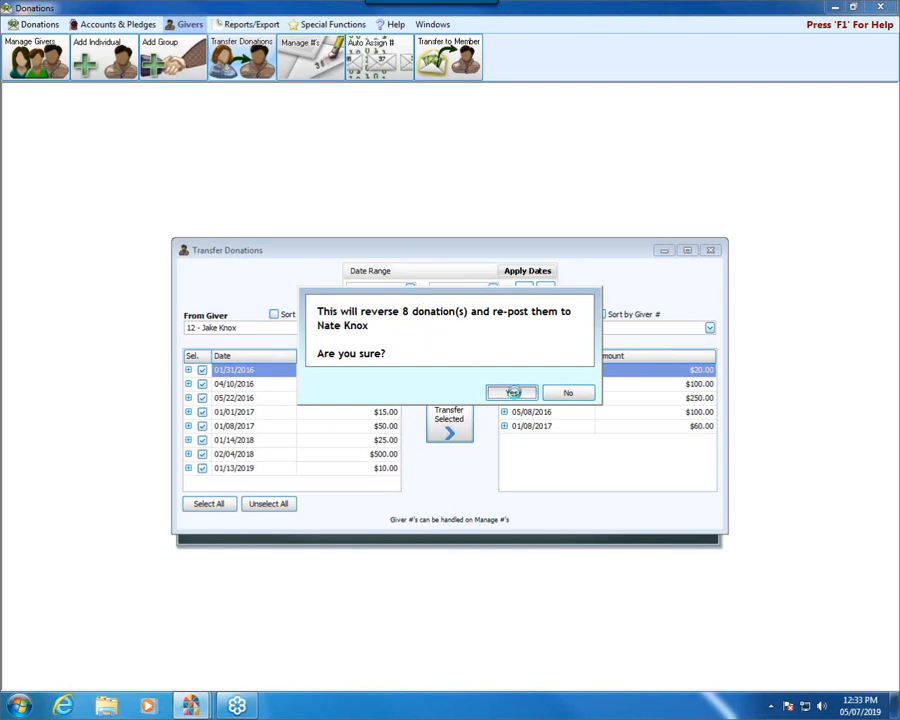
left_click(513, 394)
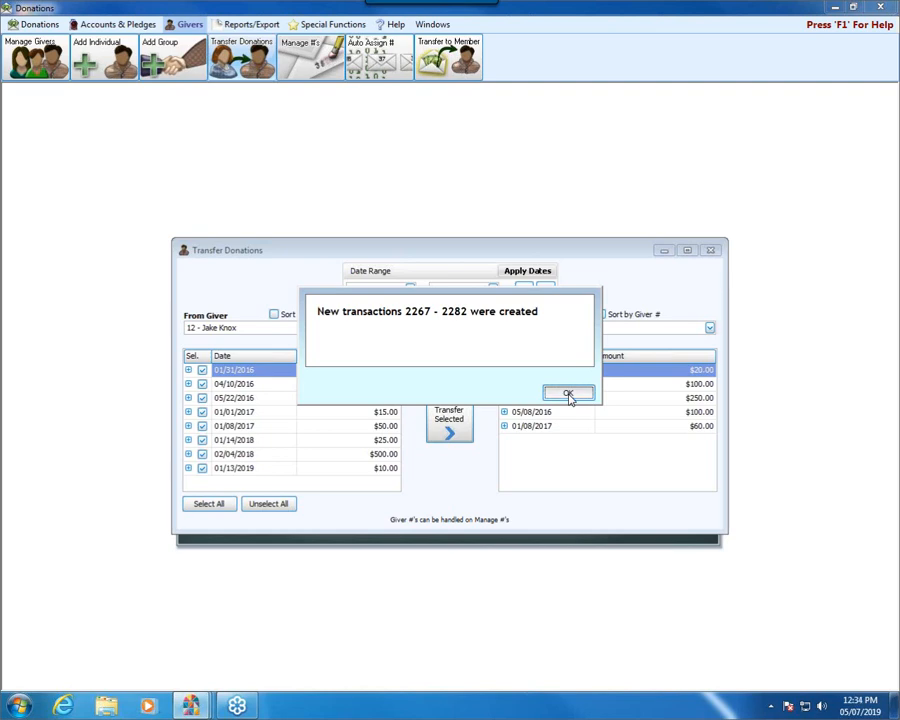
left_click(567, 395)
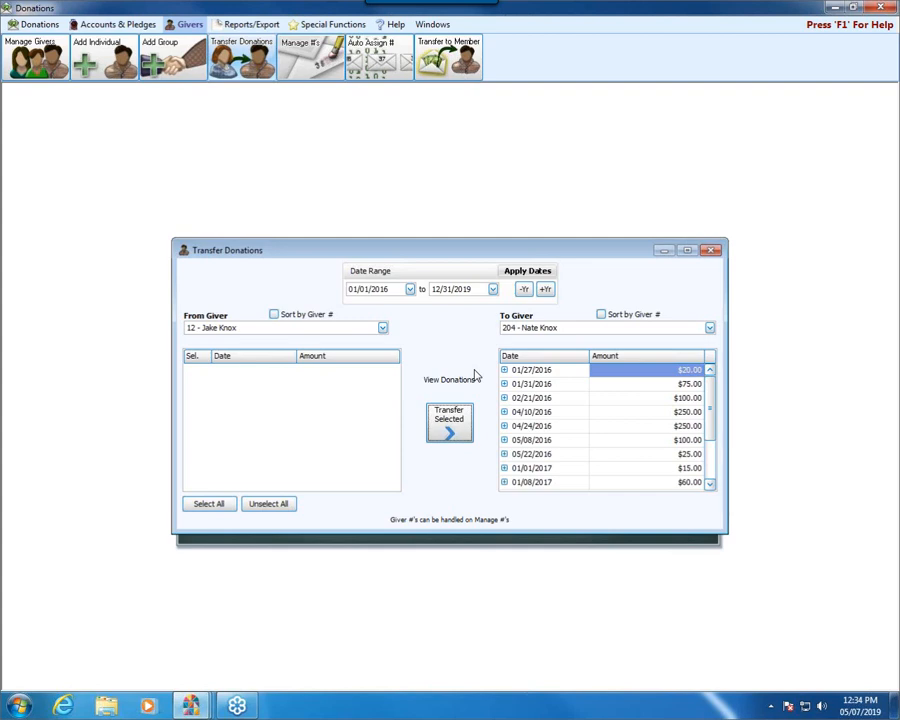
left_click(711, 251)
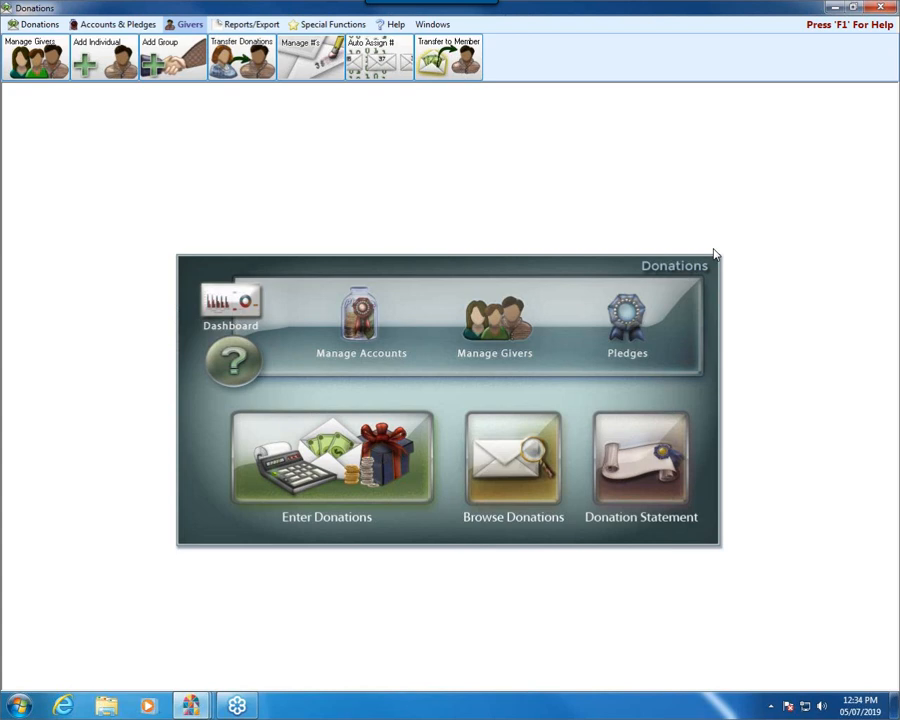
Step: Open Manage Givers and mark the Donations-only giver in the fourth row as inactive
left_click(501, 334)
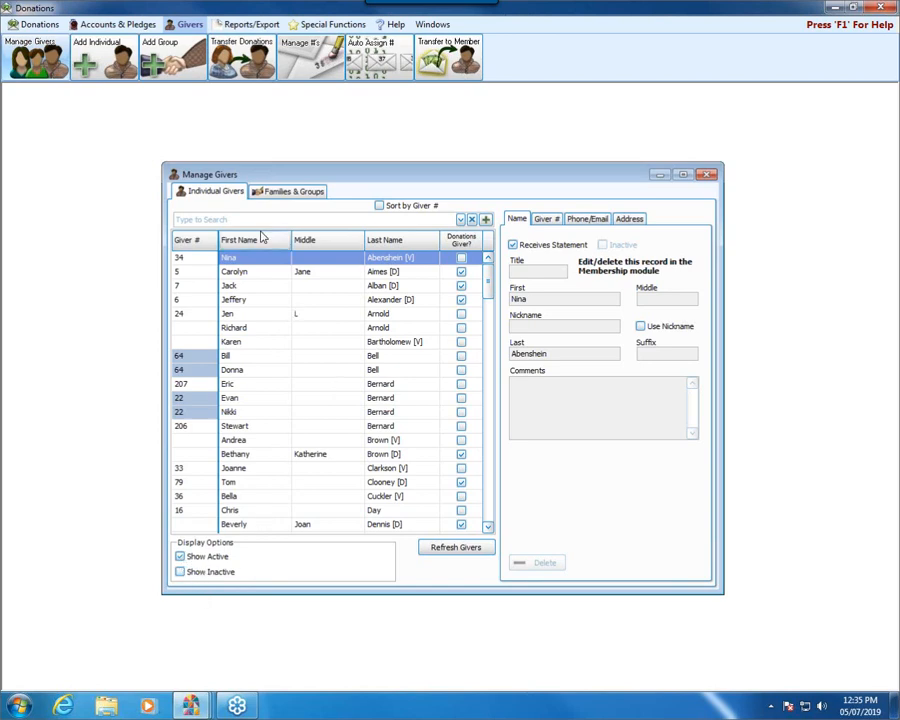
left_click(461, 285)
left_click(319, 300)
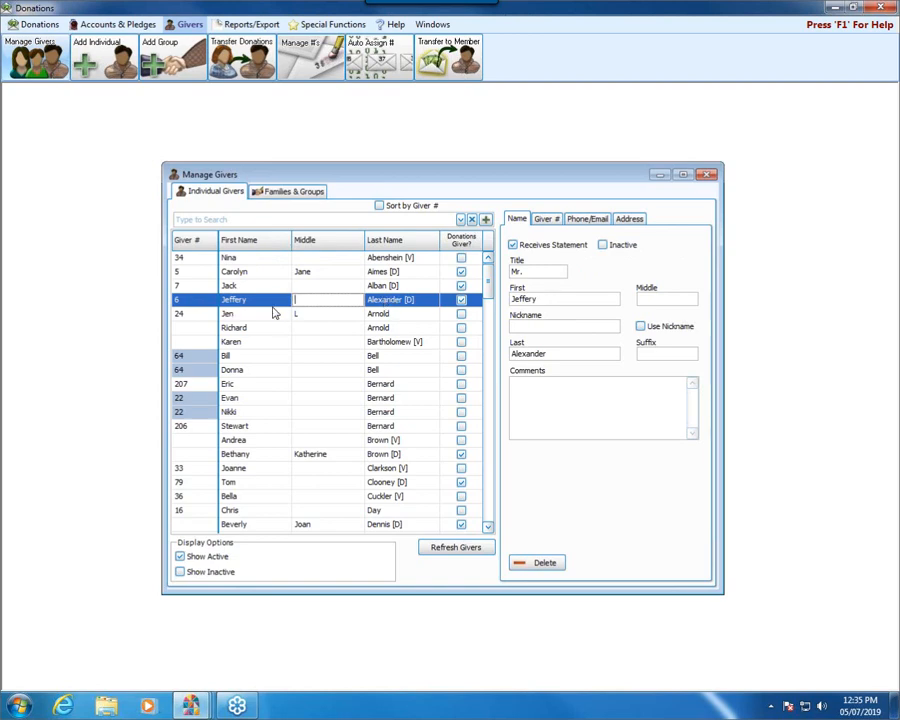
left_click(604, 246)
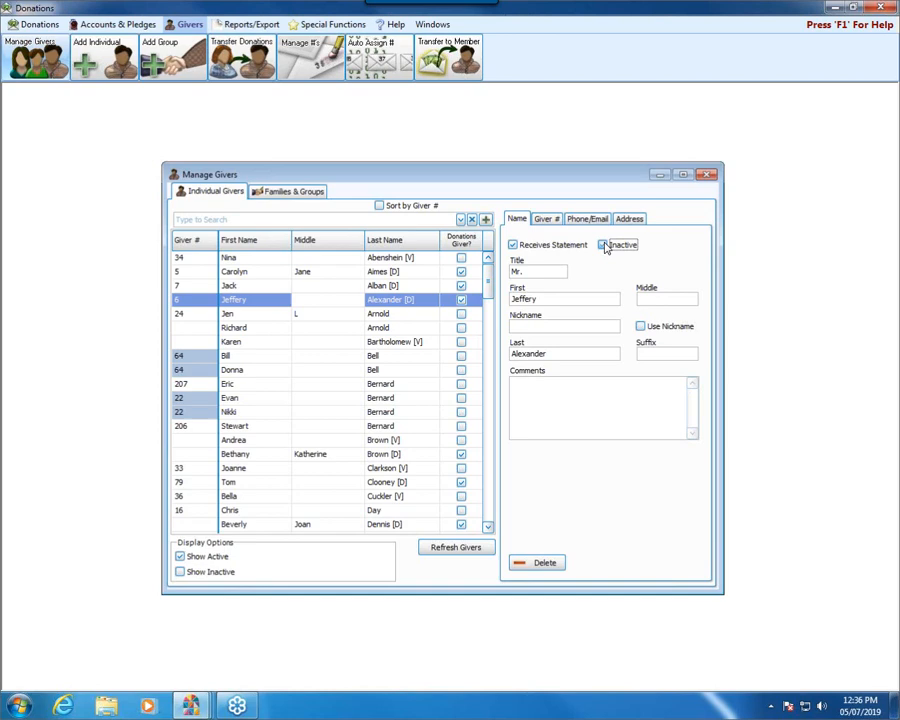
left_click(604, 246)
Step: Select a Membership-managed visitor among the givers, switch to the Membership module, and open that person's record by first name
left_click(240, 343)
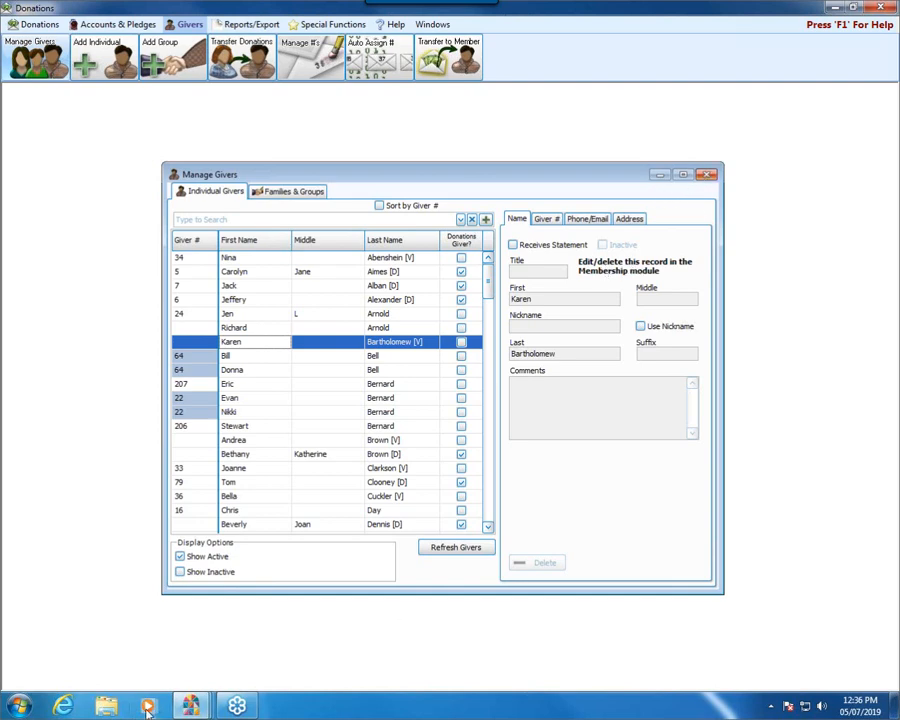
mouse_move(203, 707)
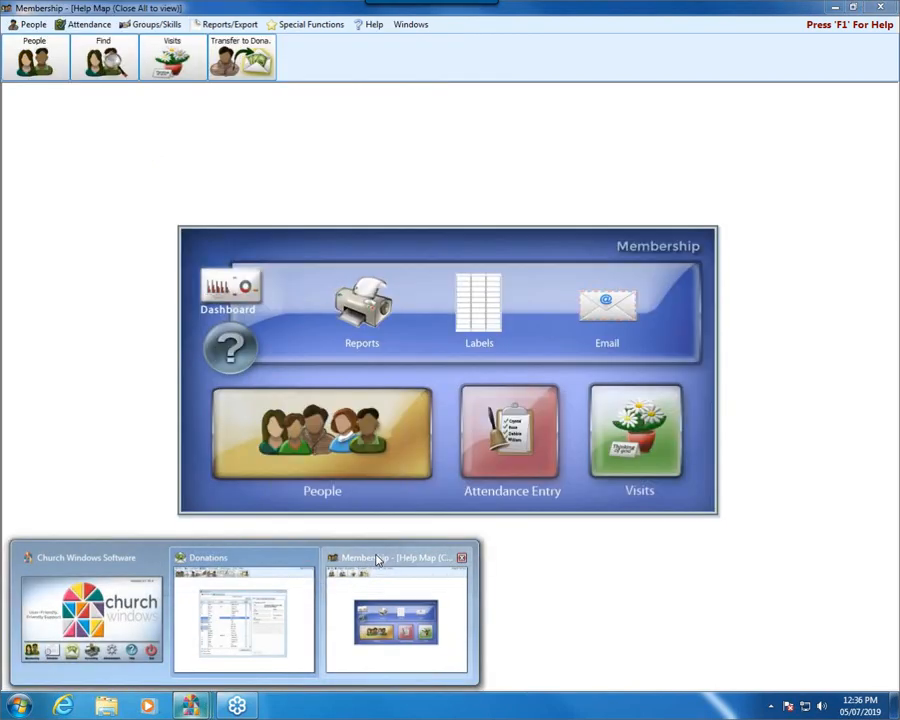
left_click(372, 585)
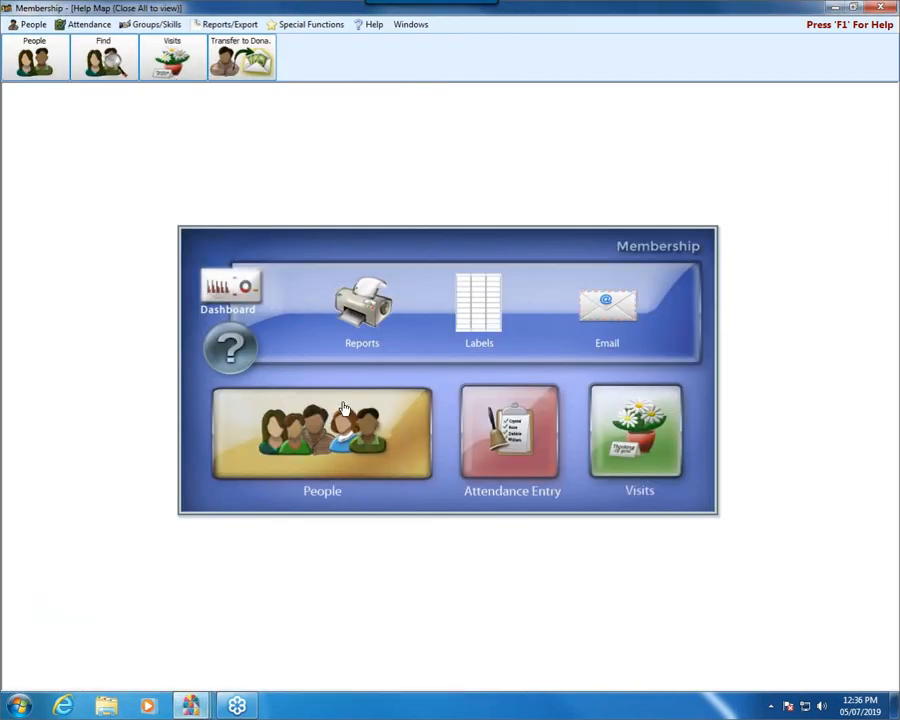
left_click(342, 446)
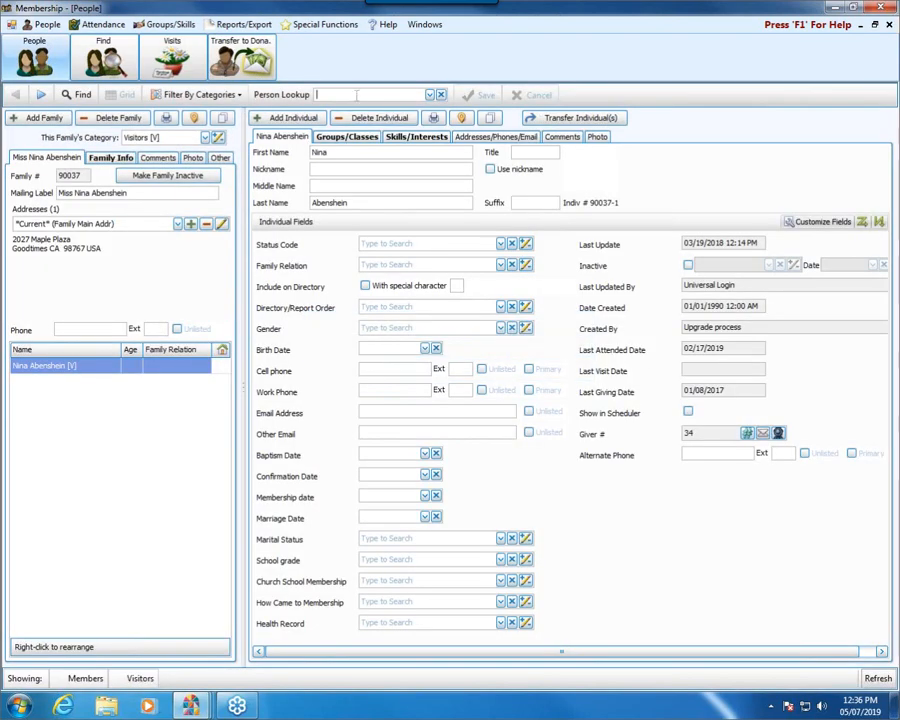
left_click(356, 95)
type("karen")
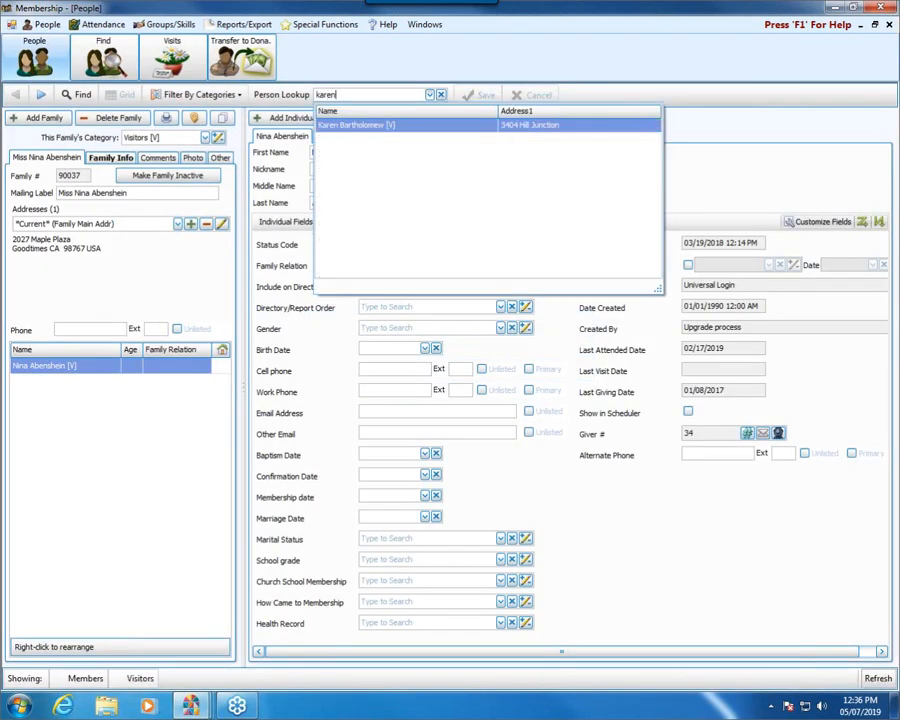
left_click(410, 127)
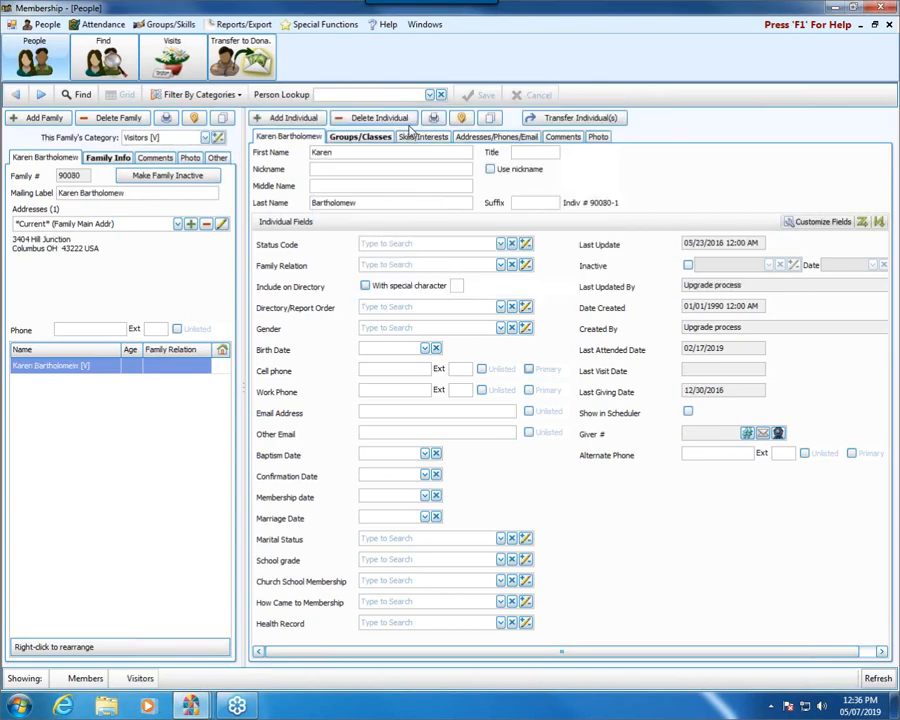
Step: Mark the visitor inactive with reason 2 - Withdrawn and save the record
left_click(688, 268)
left_click(672, 266)
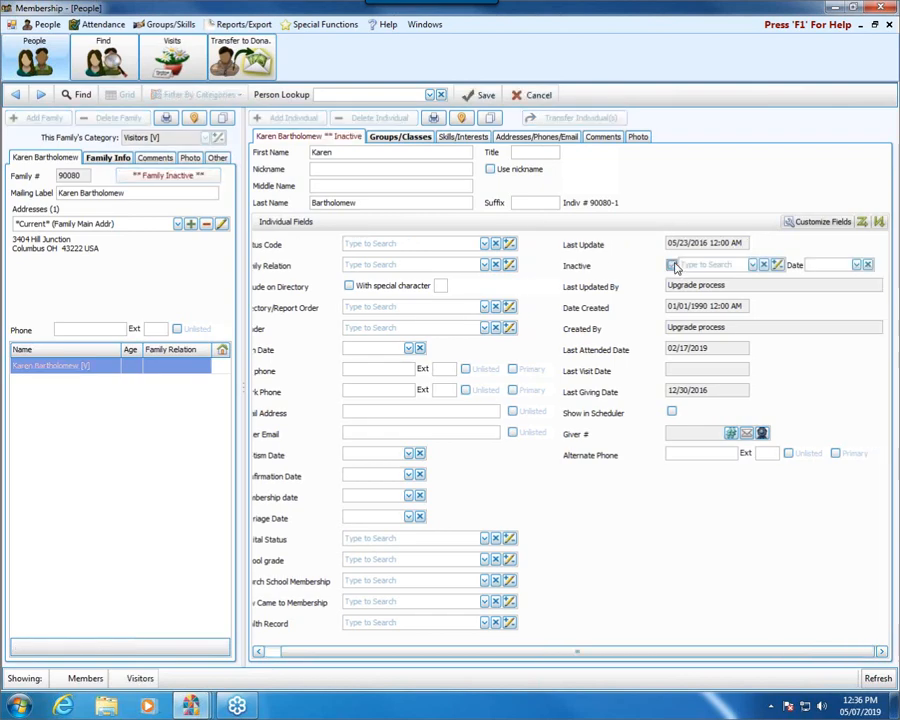
left_click(755, 265)
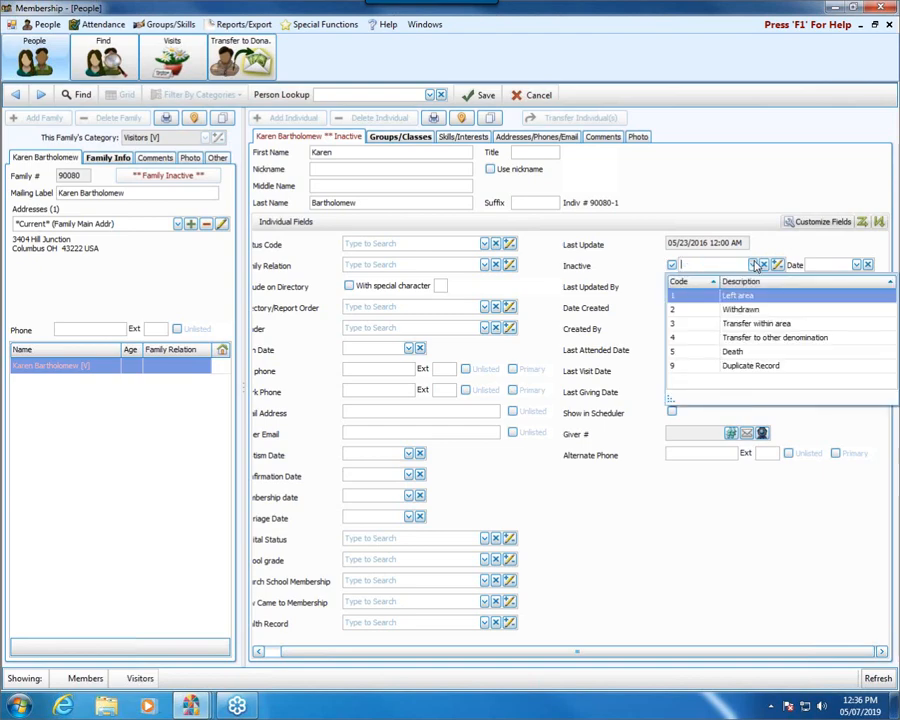
left_click(742, 309)
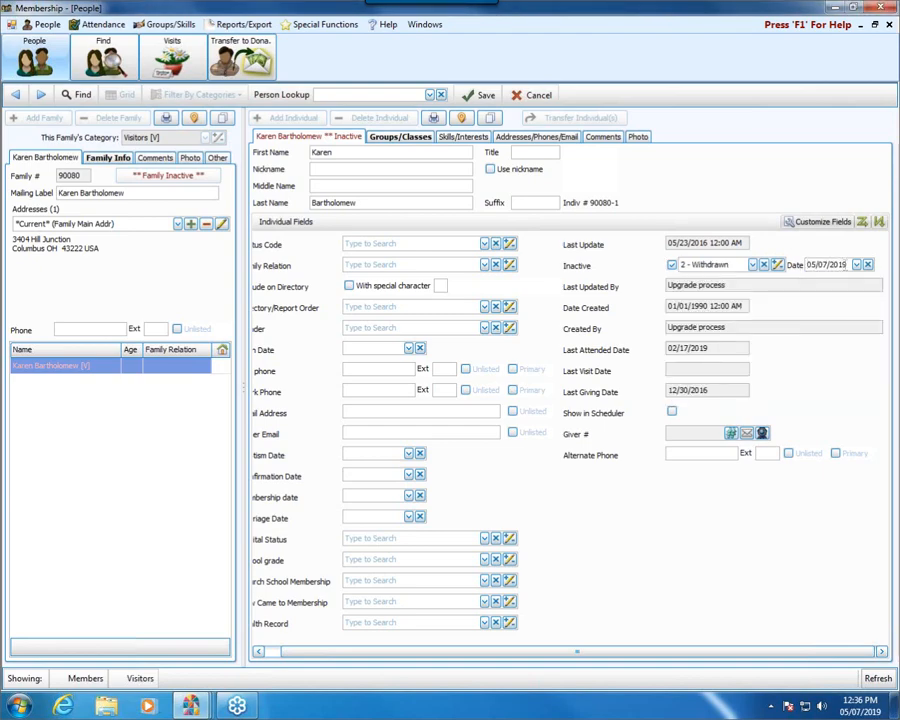
left_click(483, 95)
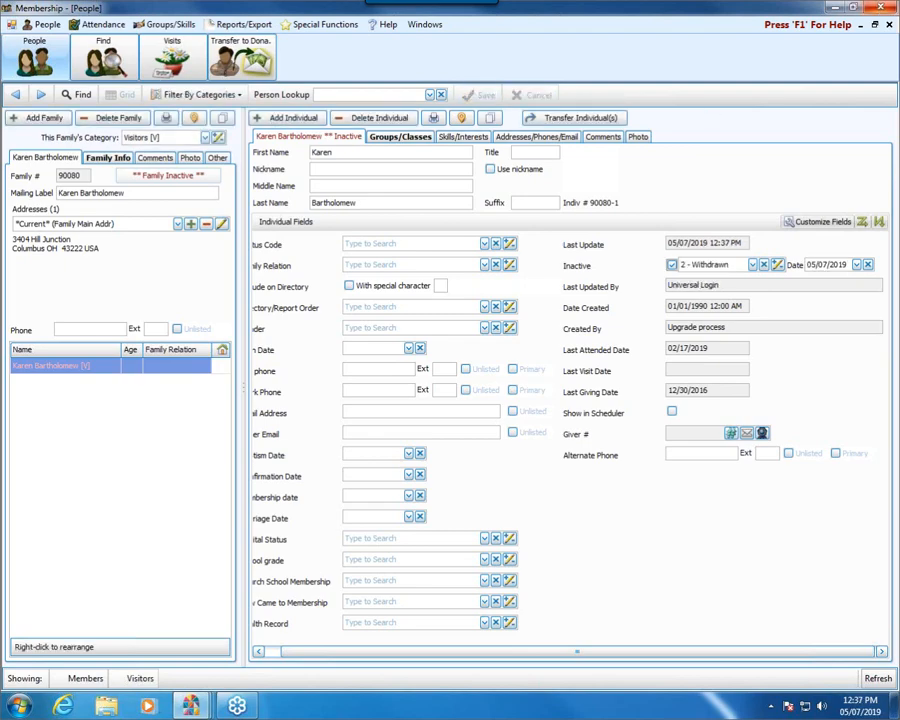
Step: Close the People records, return to Manage Givers in the Donations module, and refresh the givers
left_click(888, 26)
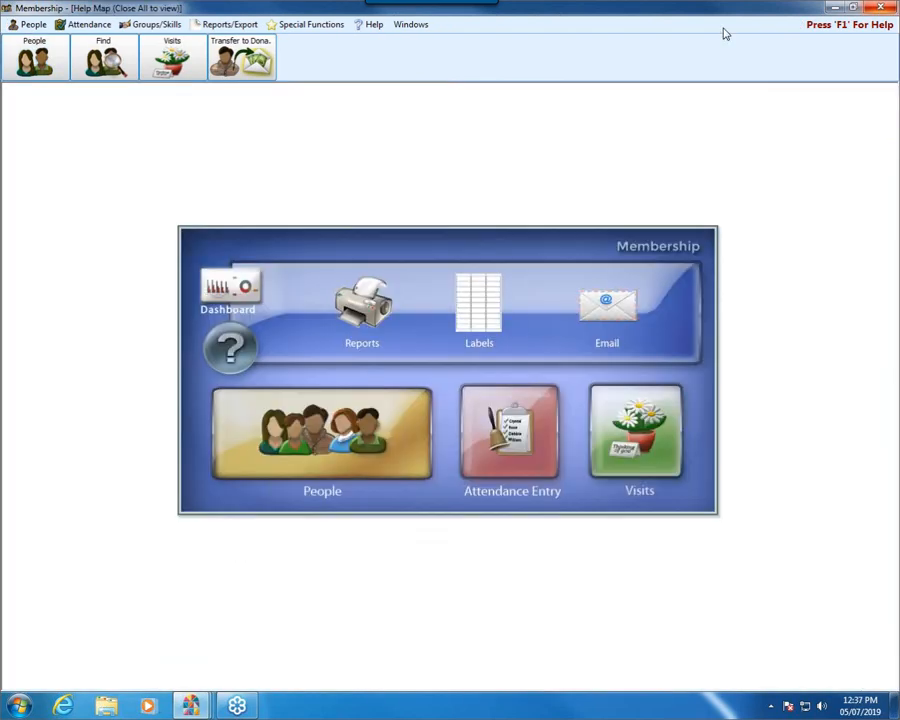
left_click(832, 9)
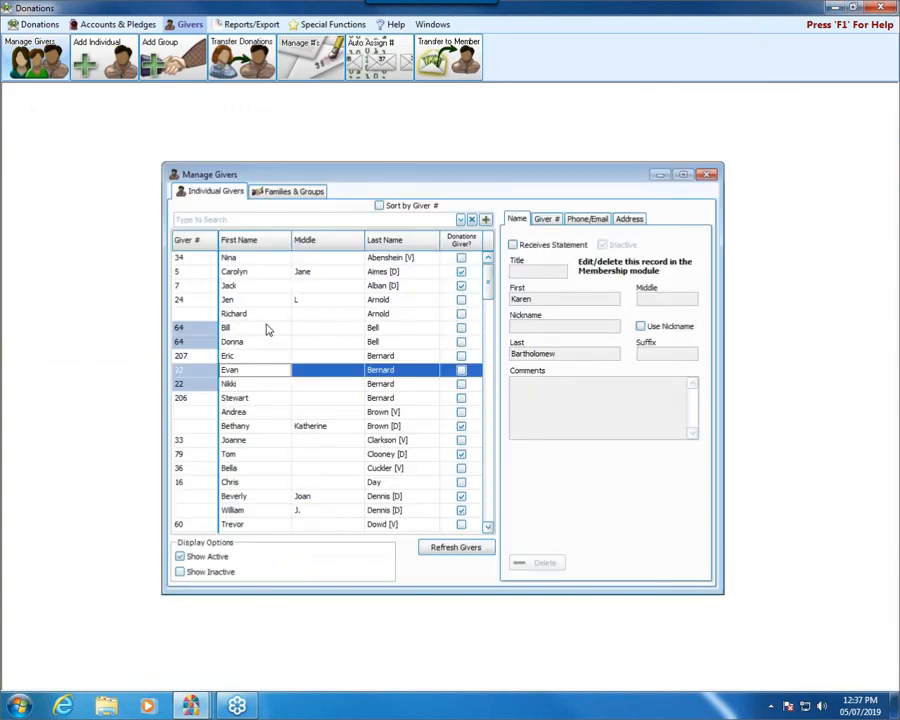
left_click(470, 553)
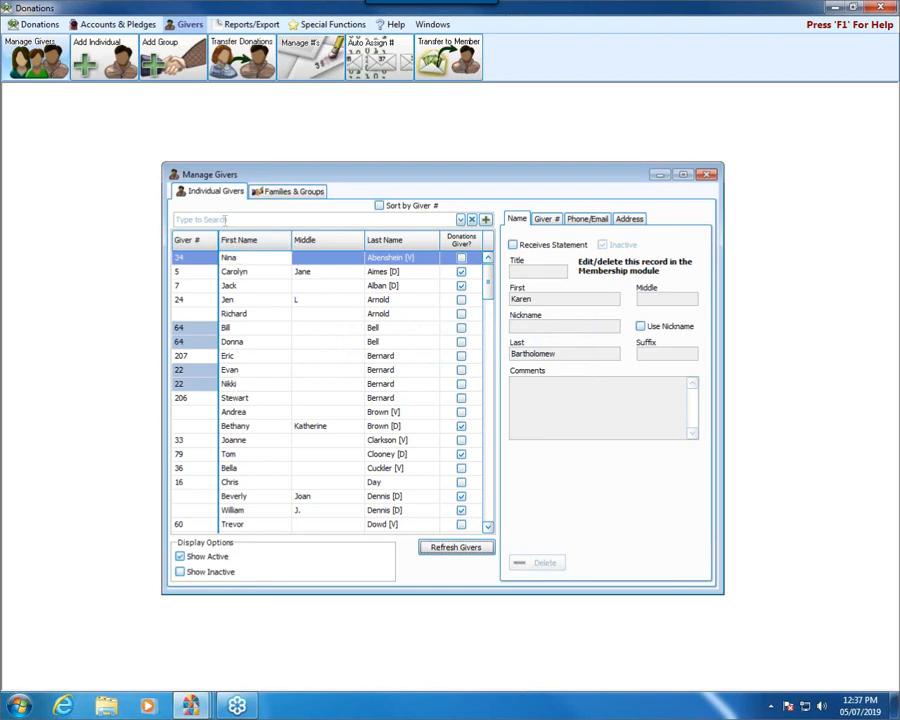
Step: Look up the inactive visitor by first name without and with inactive givers shown, and close Manage Givers
left_click(177, 219)
type("karen")
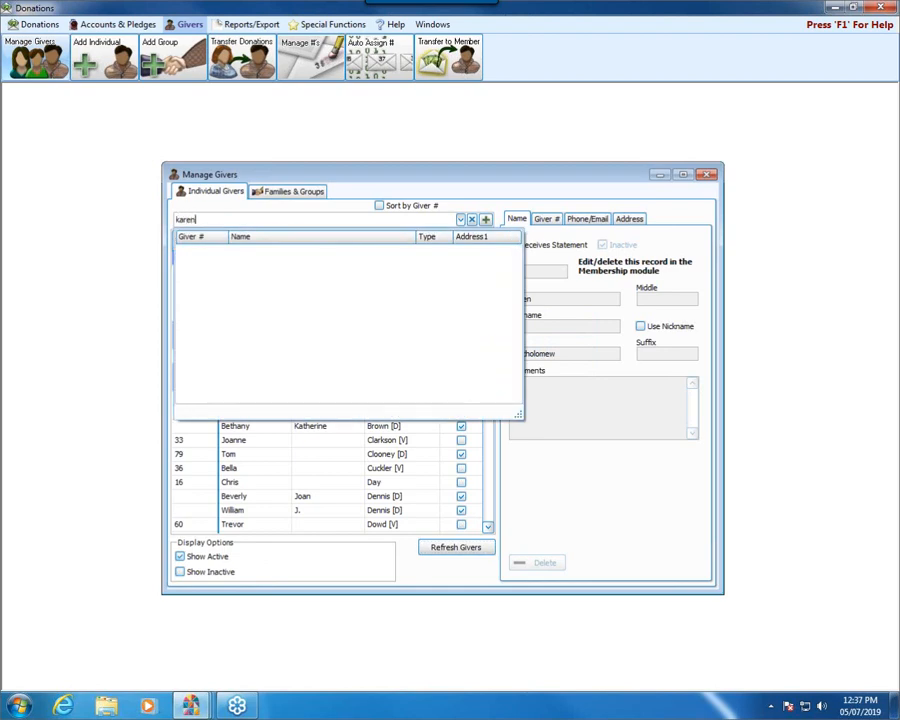
left_click(180, 572)
left_click(214, 220)
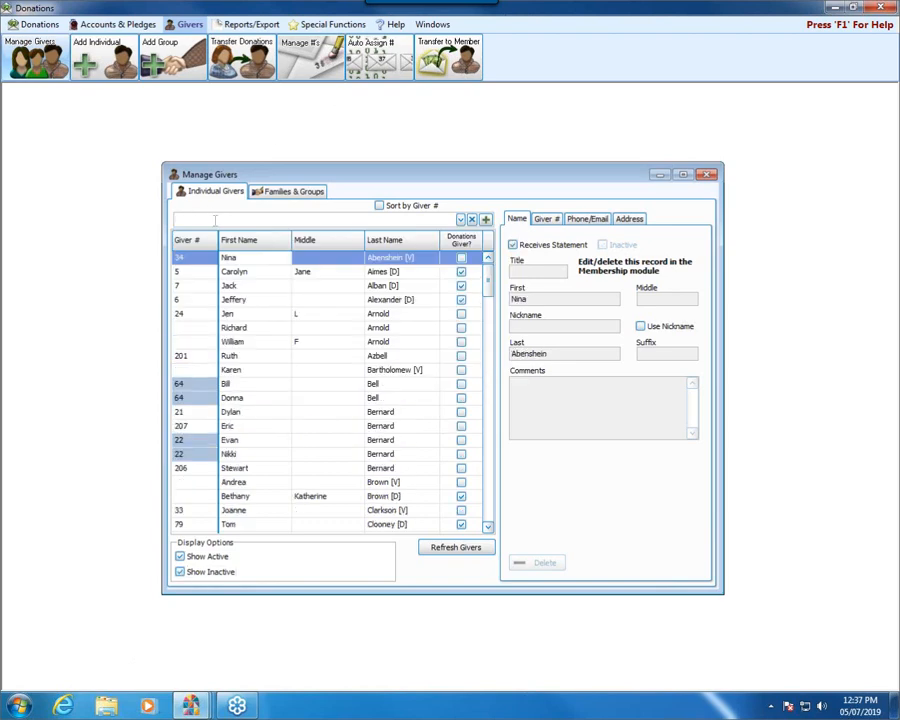
type("kar")
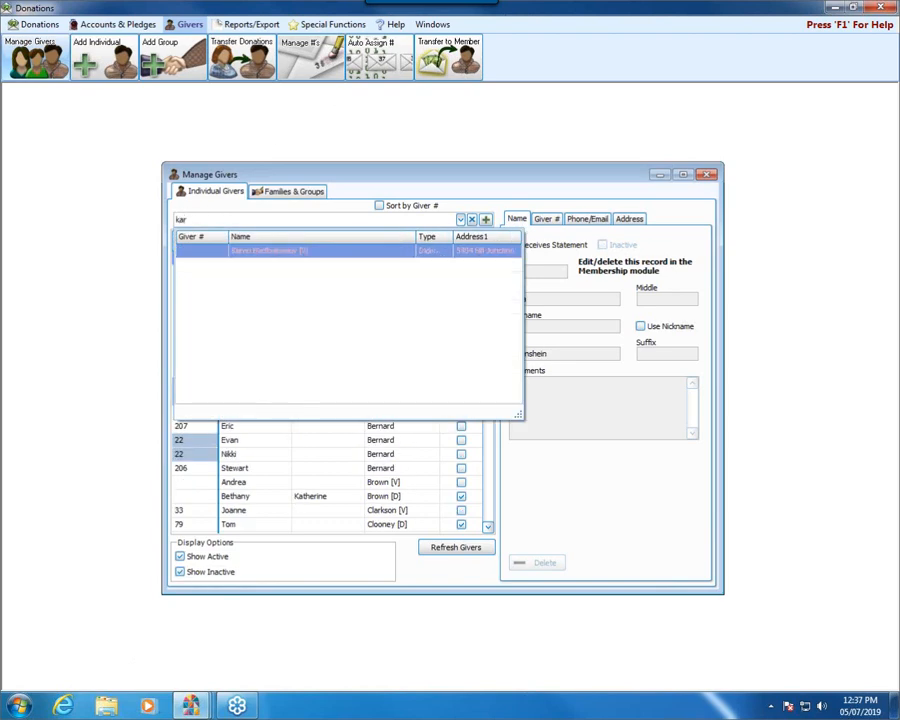
key("BackSpace")
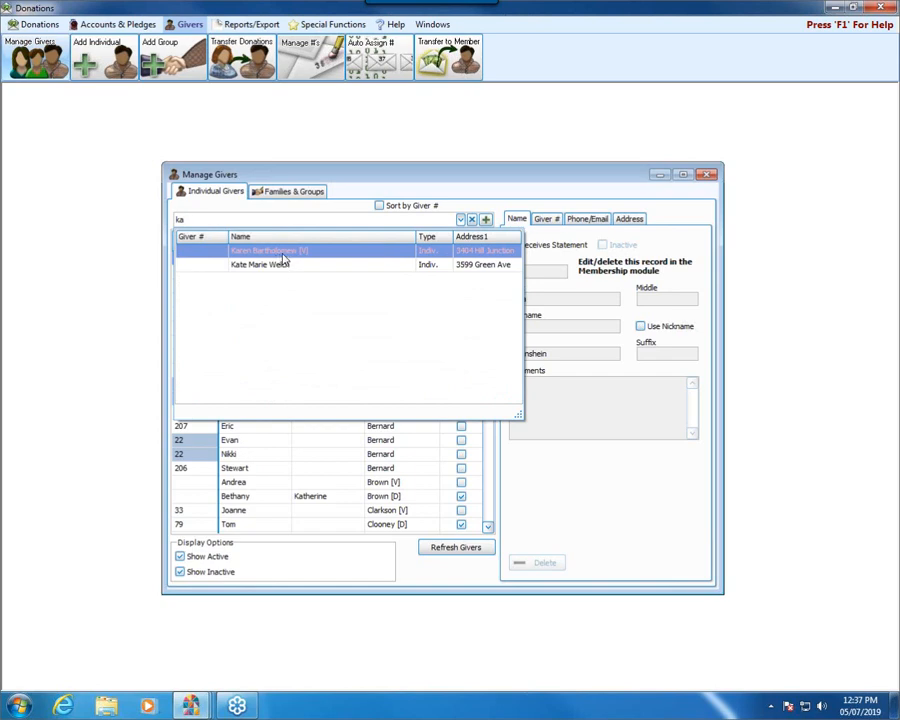
left_click(708, 176)
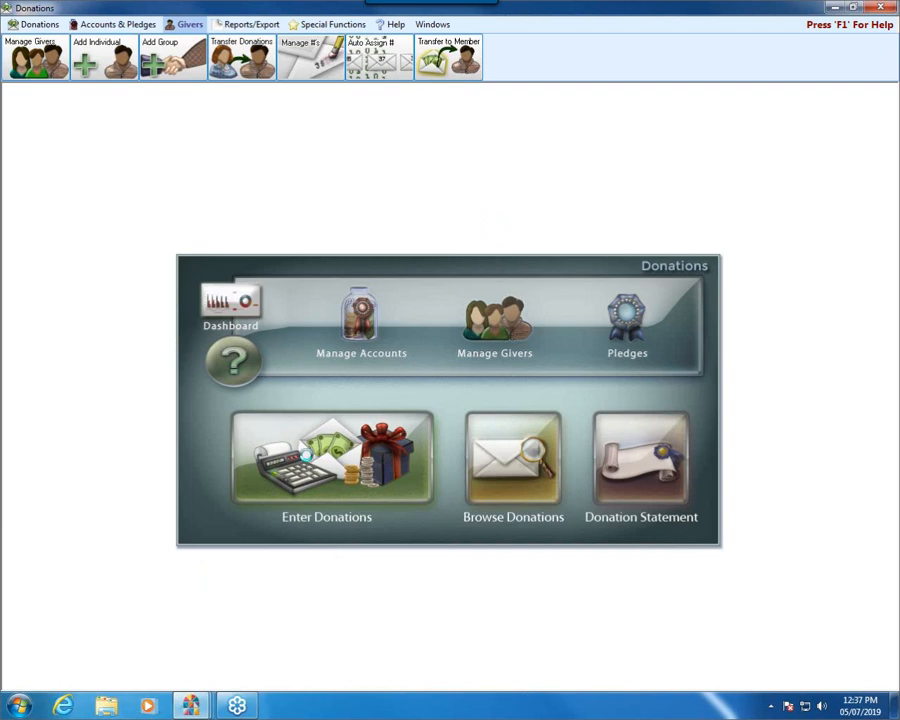
Step: Open donation entry and set the Donation Date to 05/05/2019
left_click(330, 470)
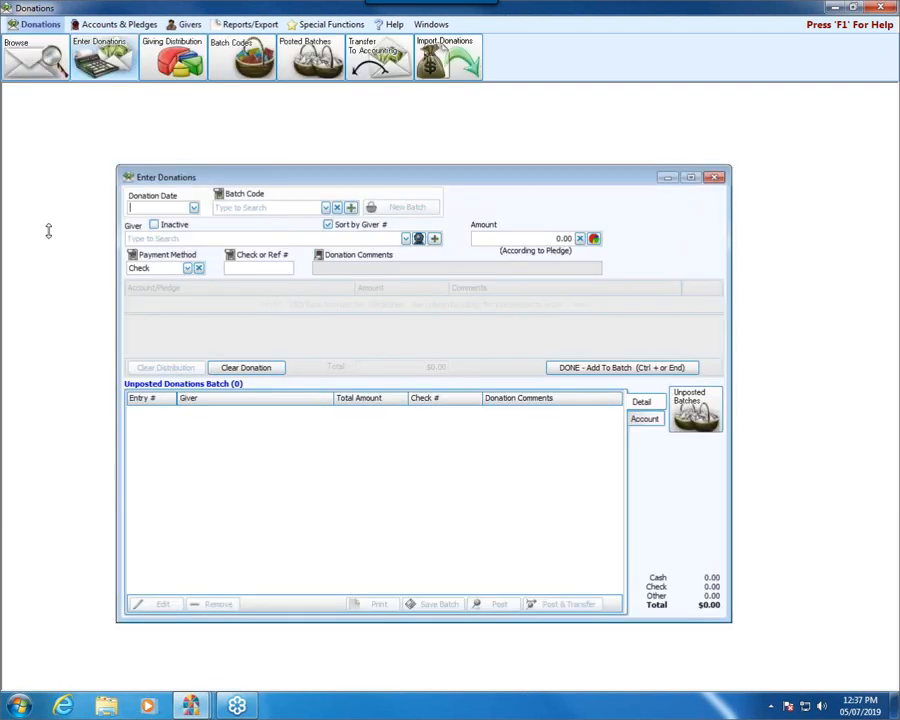
left_click(194, 207)
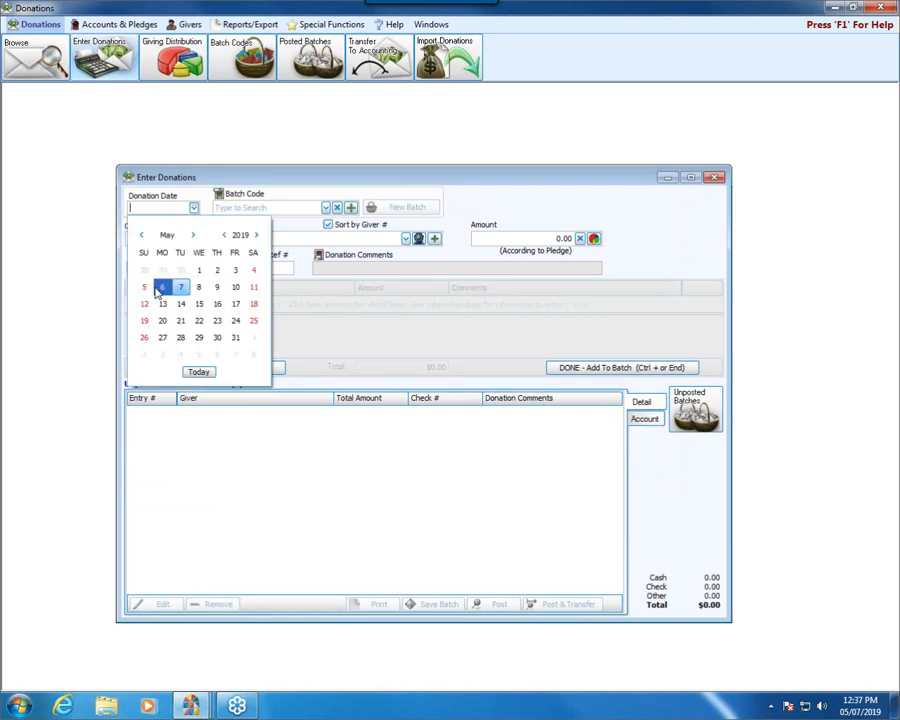
left_click(144, 287)
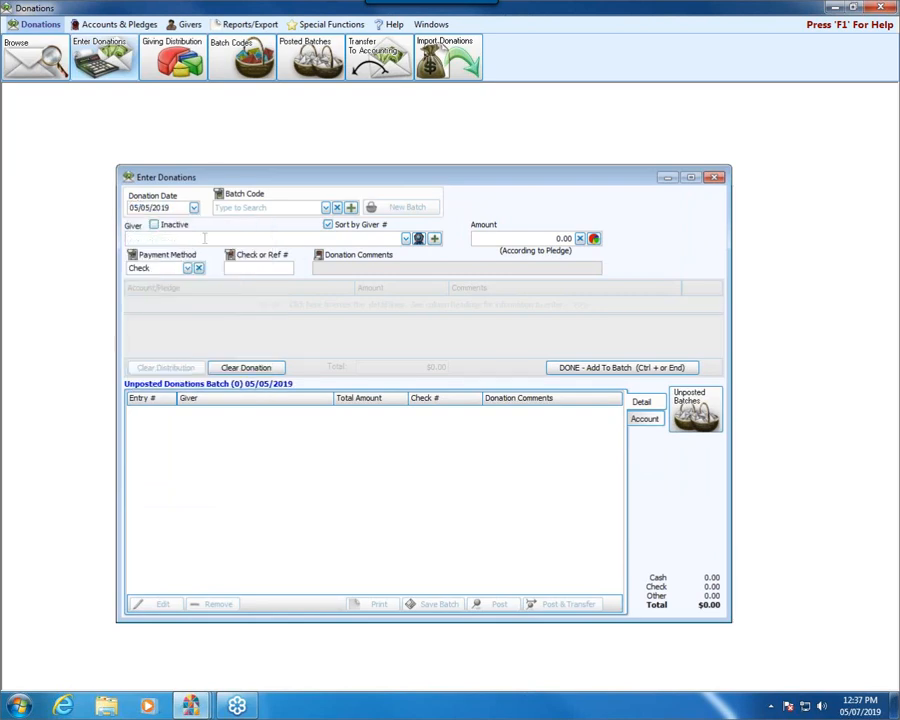
Step: Search the active givers by first name and clear the search text
type("ruth")
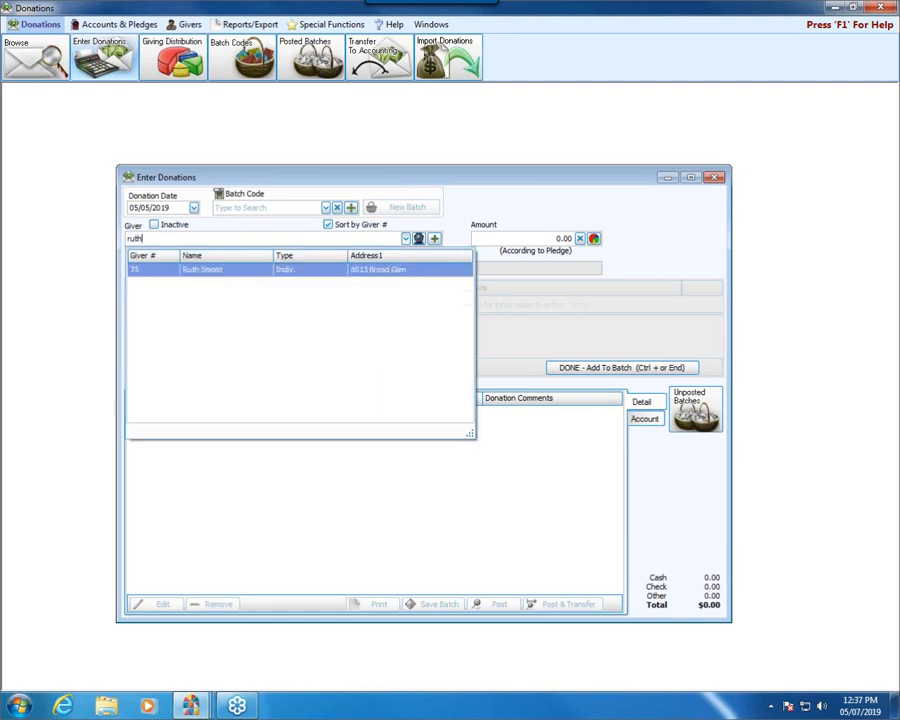
key("BackSpace")
key("BackSpace")
key("BackSpace")
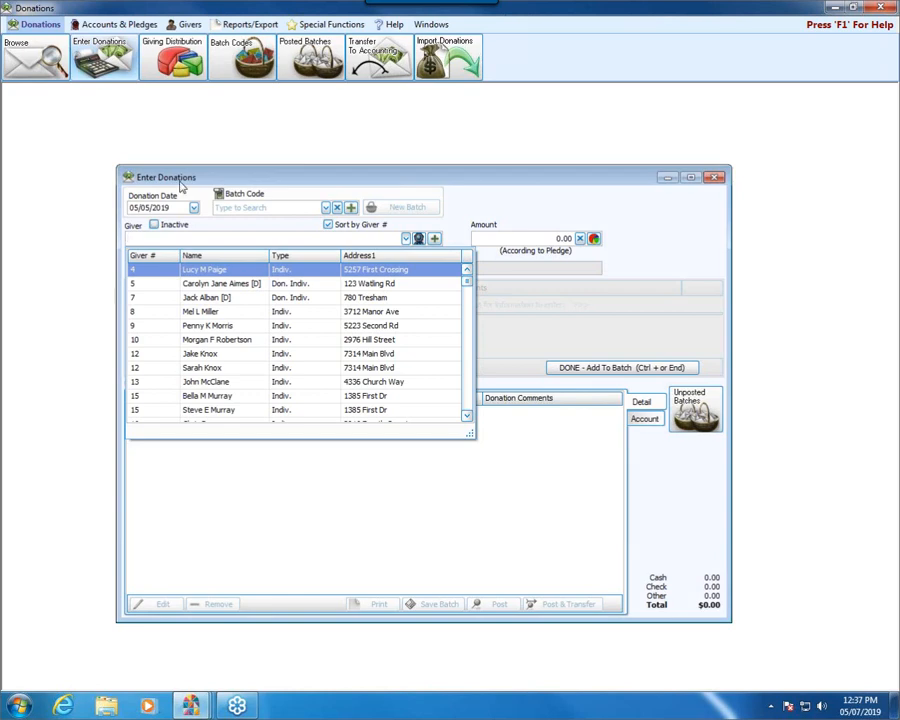
Step: Include inactive givers in the donation's giver lookup, repeat the first-name search, and browse the full giver list
left_click(155, 225)
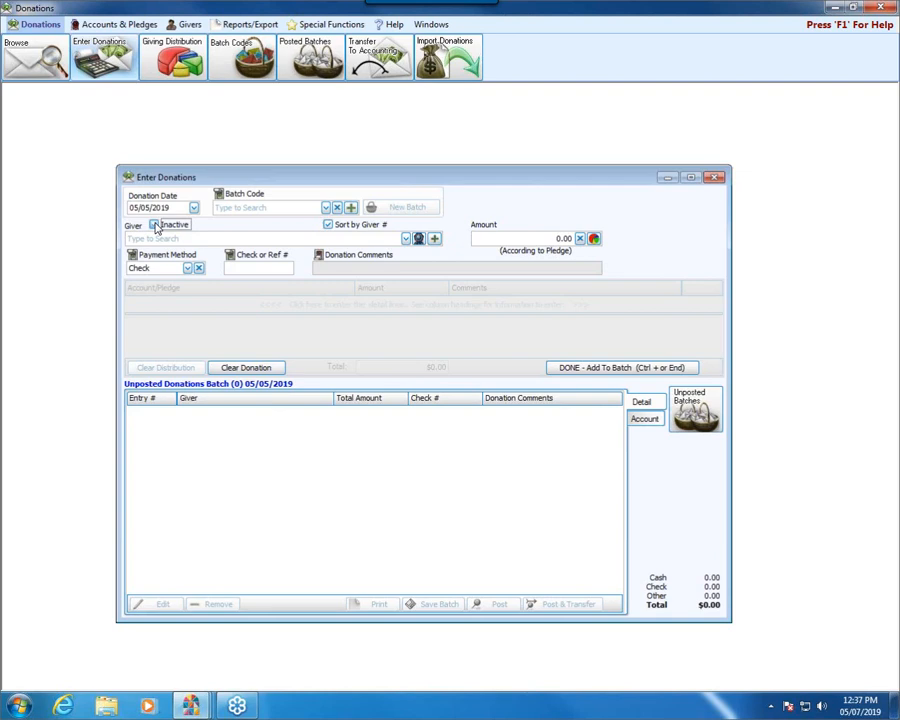
left_click(154, 225)
type("ruthg")
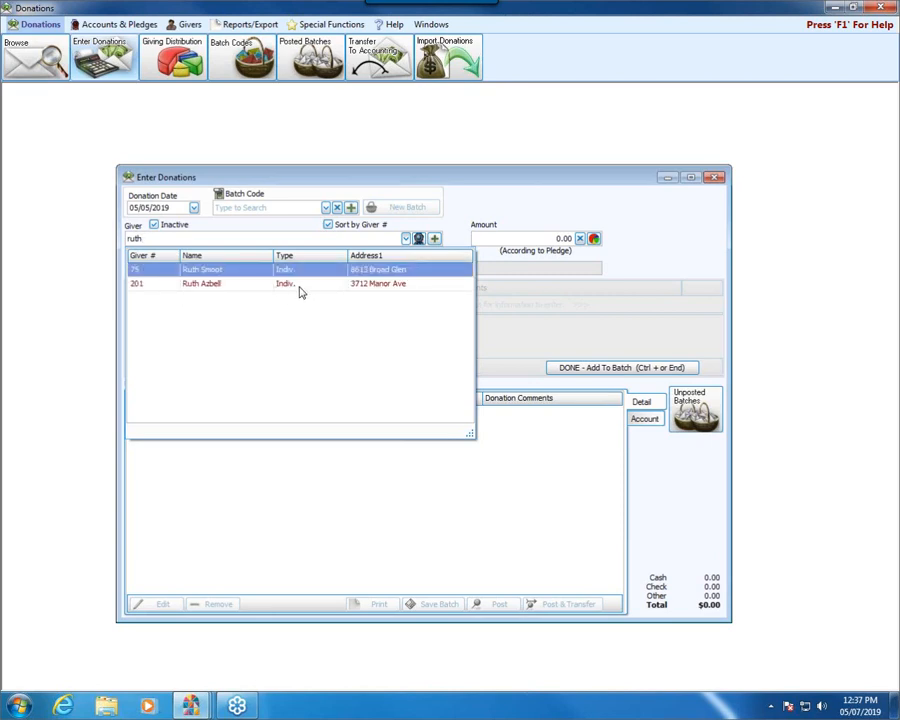
left_click(405, 240)
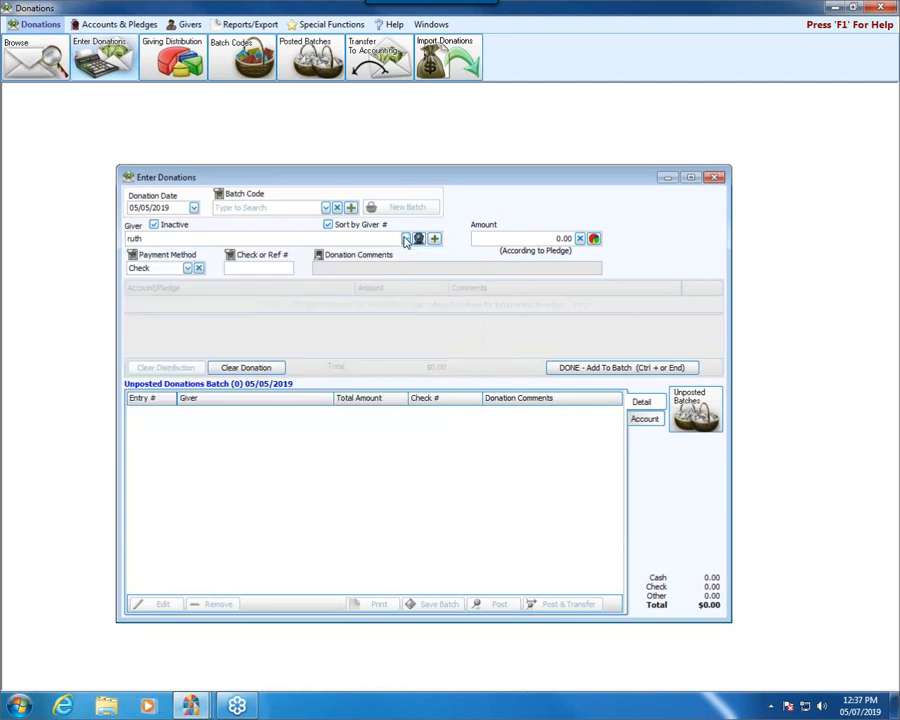
left_click(405, 240)
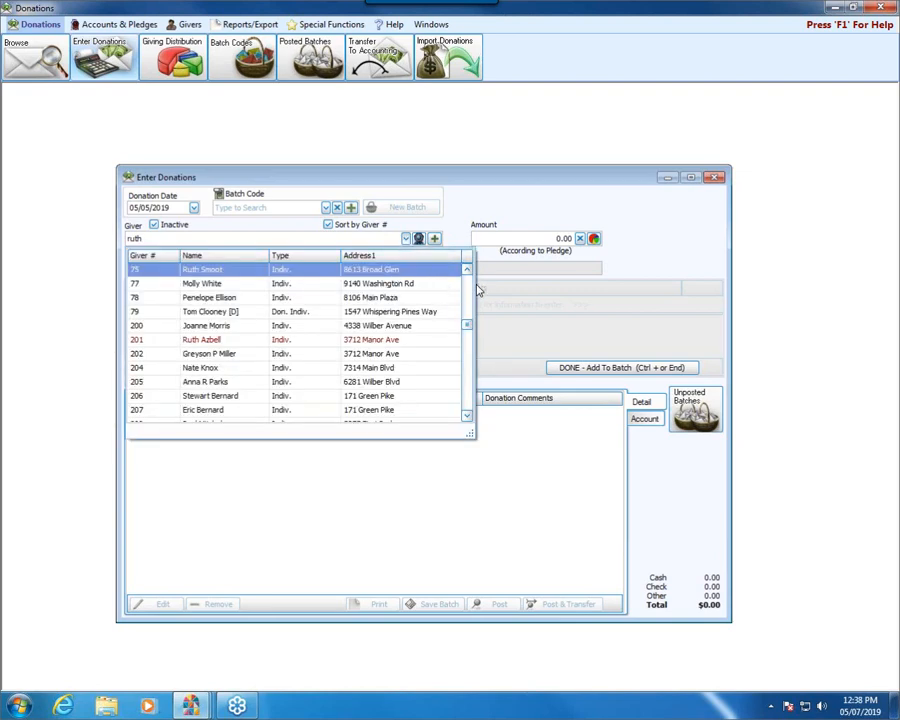
scroll(446, 310, "down", 1)
scroll(440, 314, "down", 4)
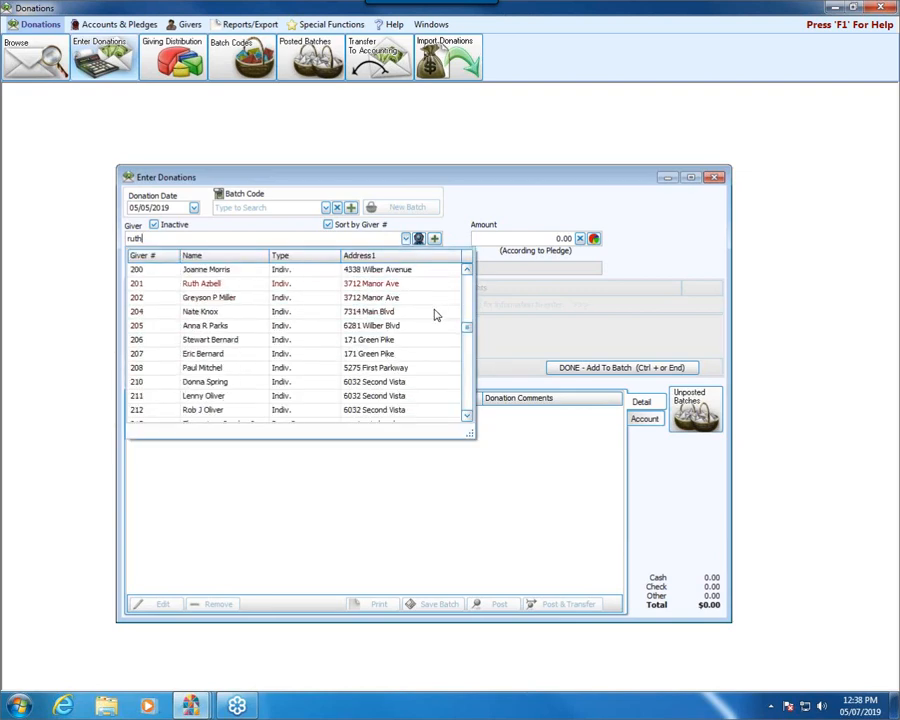
Step: Browse the rest of the donation's giver list with inactive givers included, and close donation entry without adding a donation
scroll(435, 317, "down", 10)
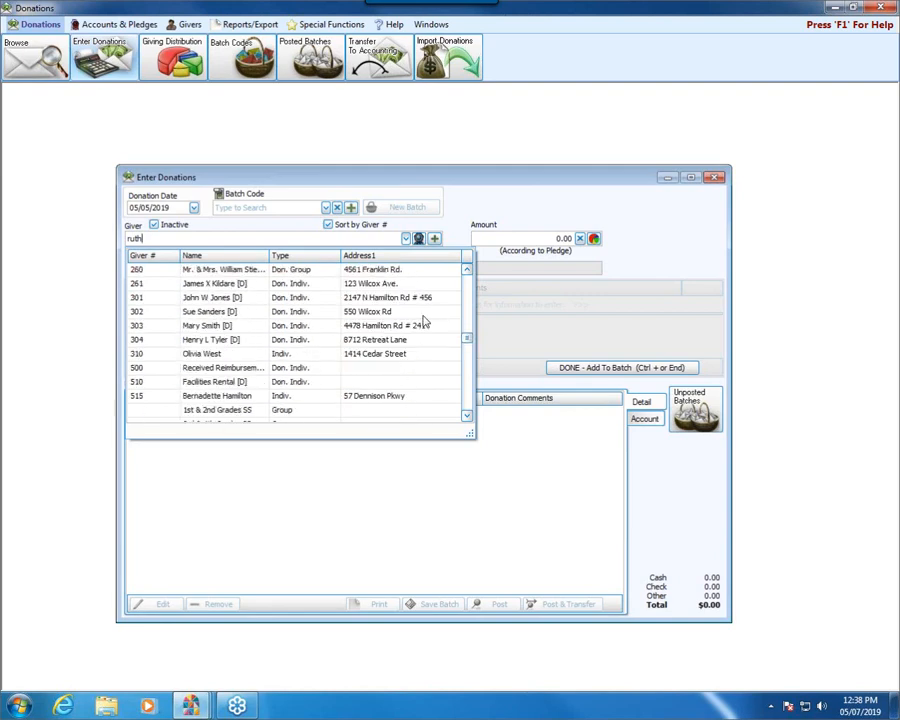
scroll(250, 346, "down", 1)
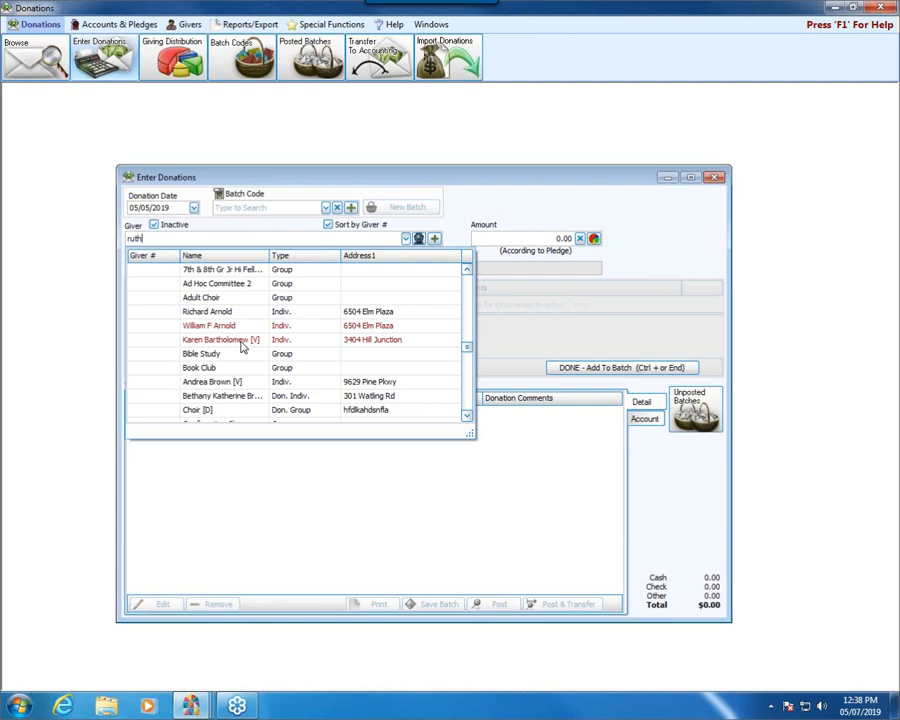
scroll(241, 346, "down", 8)
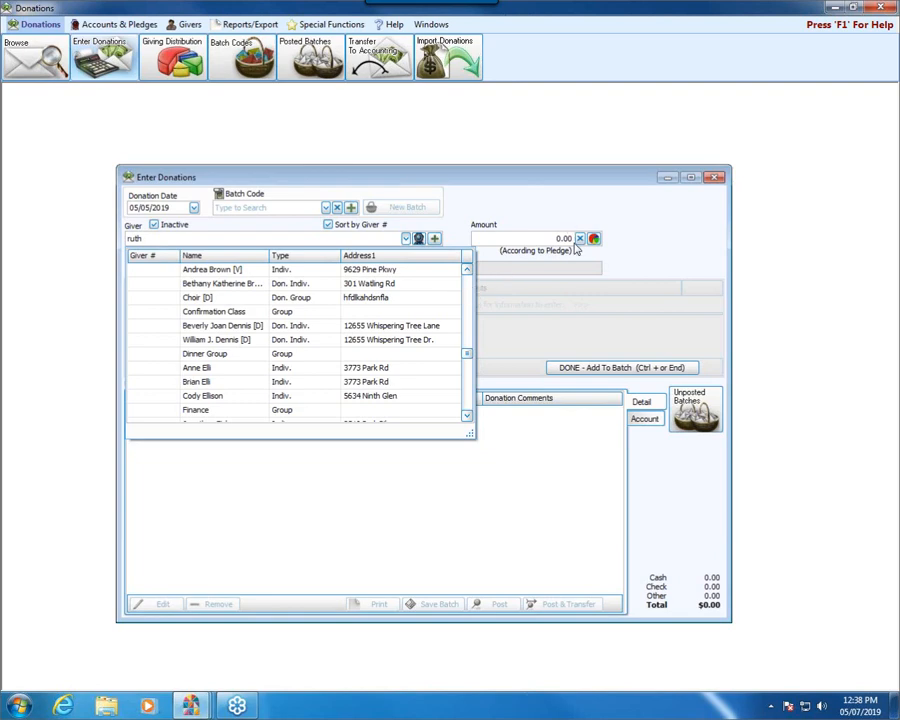
left_click(714, 179)
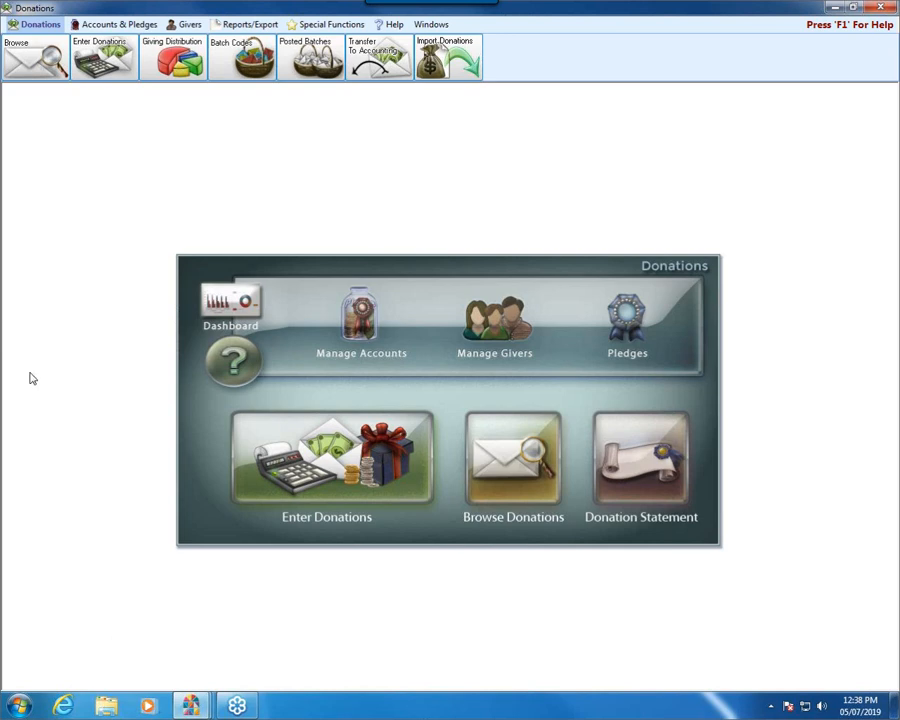
Step: Start a new Donations individual giver and enter "Estate of" plus the deceased giver's first name as the first name
left_click(186, 24)
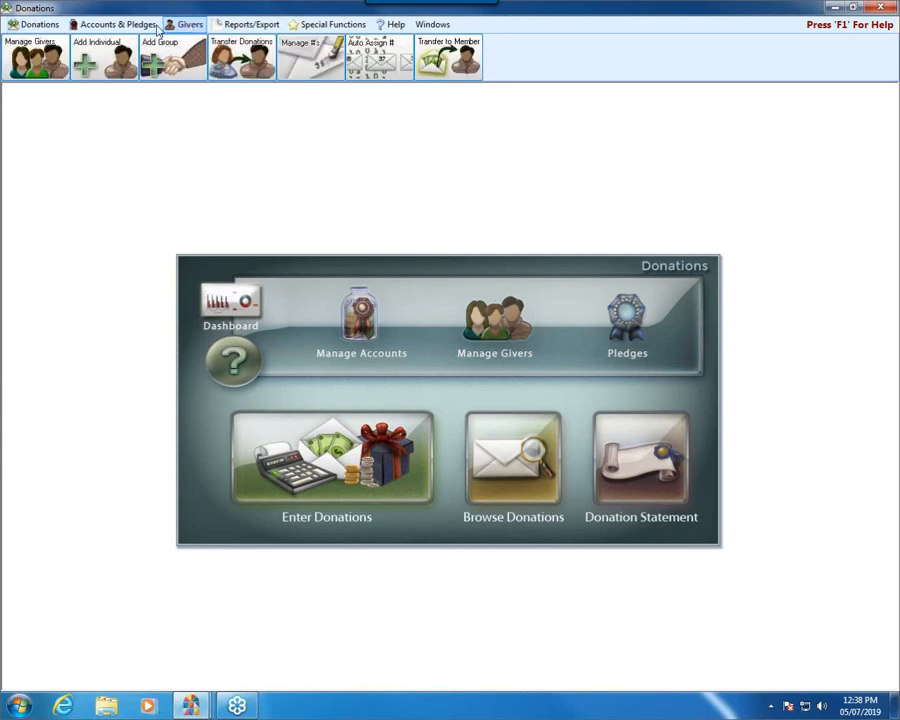
left_click(99, 56)
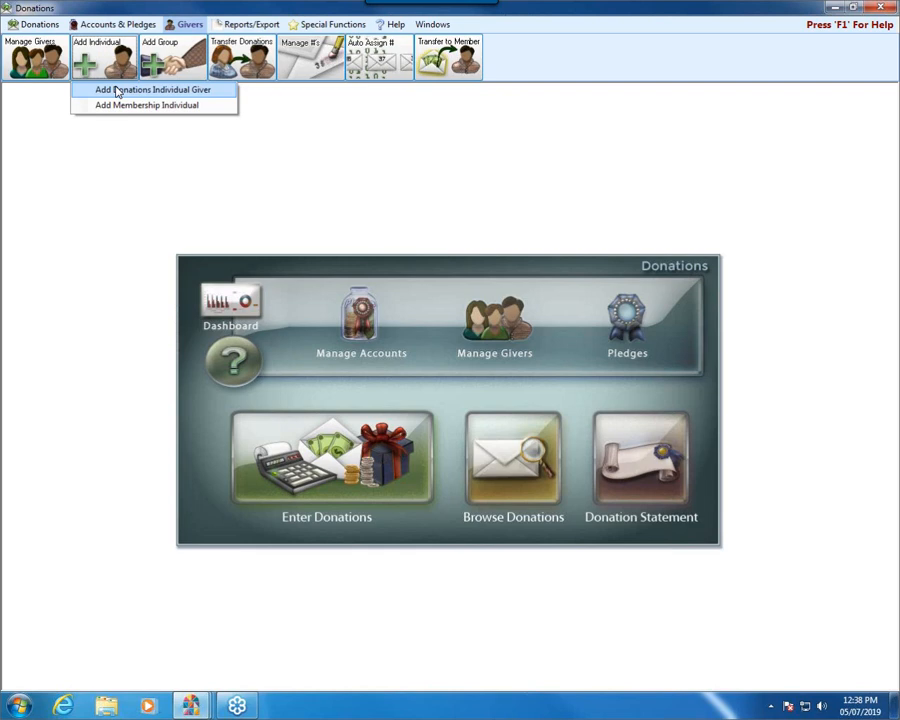
left_click(117, 90)
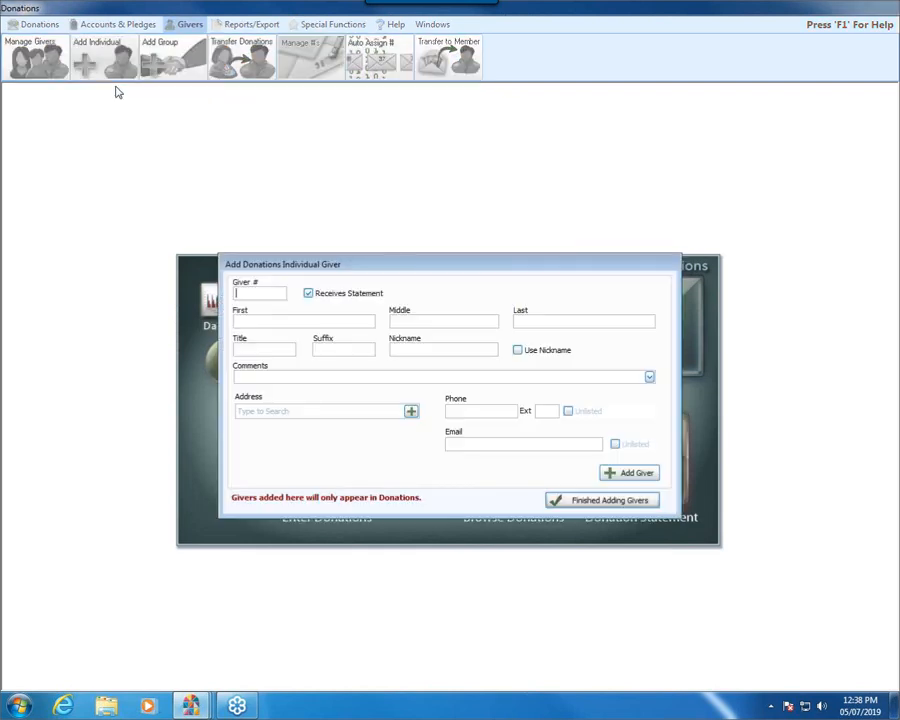
left_click(237, 318)
type("Estate of")
Step: Enter the deceased giver's last name for the estate giver, add the giver, and finish adding givers
key("Tab")
key("Tab")
left_click(630, 474)
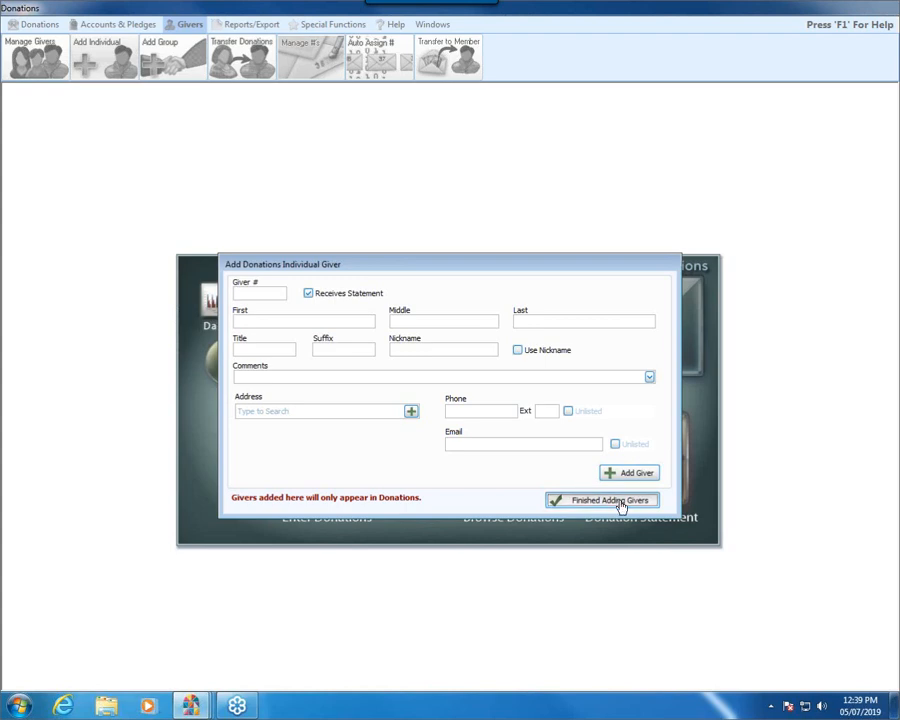
left_click(621, 503)
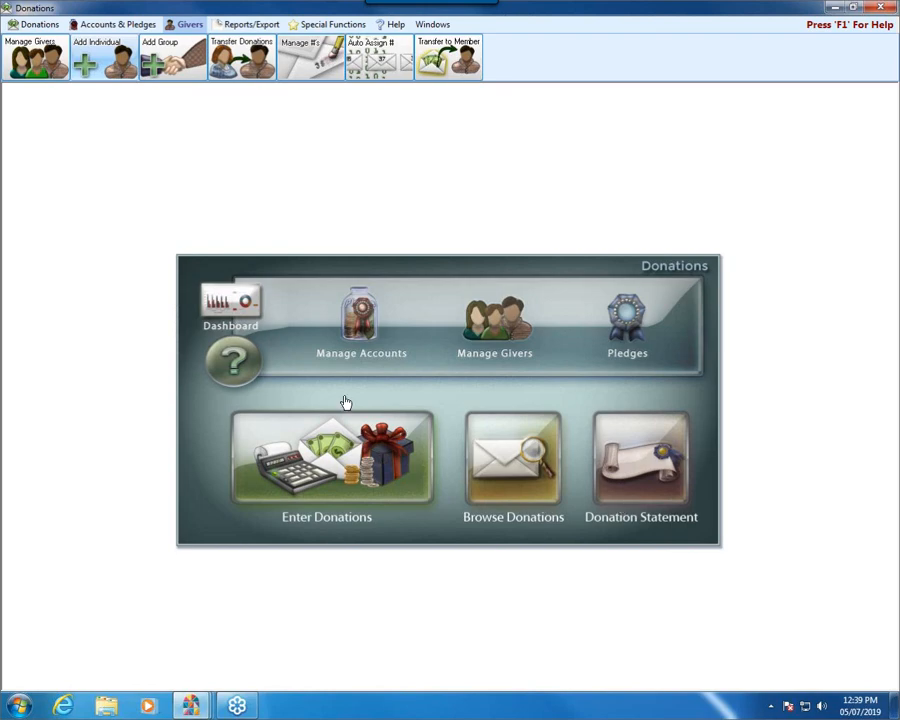
Step: Search Manage Givers for "estat", select the estate giver to review the record's name details, and close the window
left_click(495, 320)
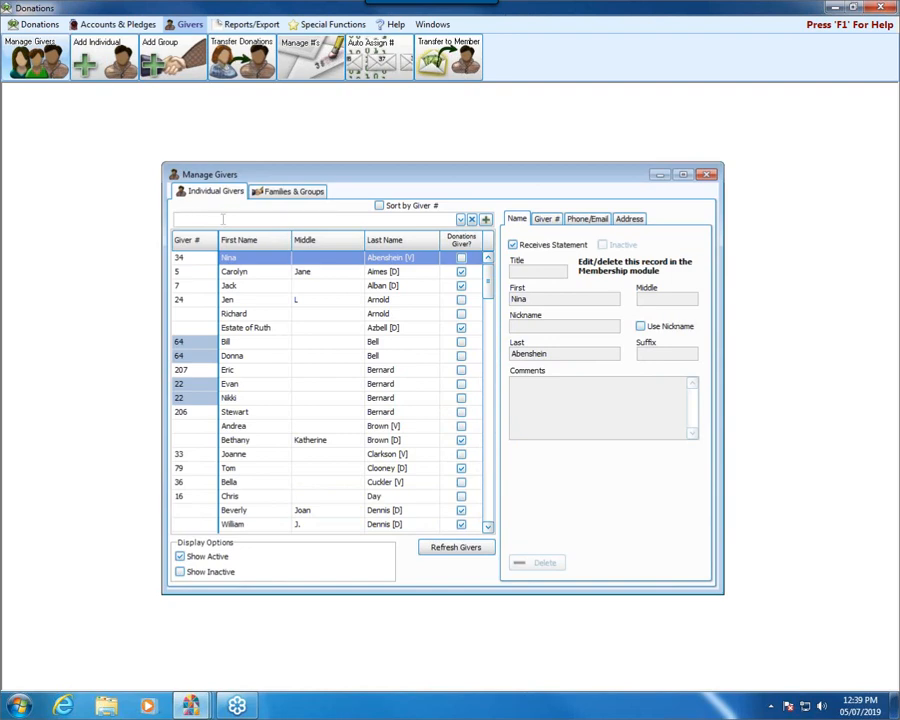
type("estae")
key("BackSpace")
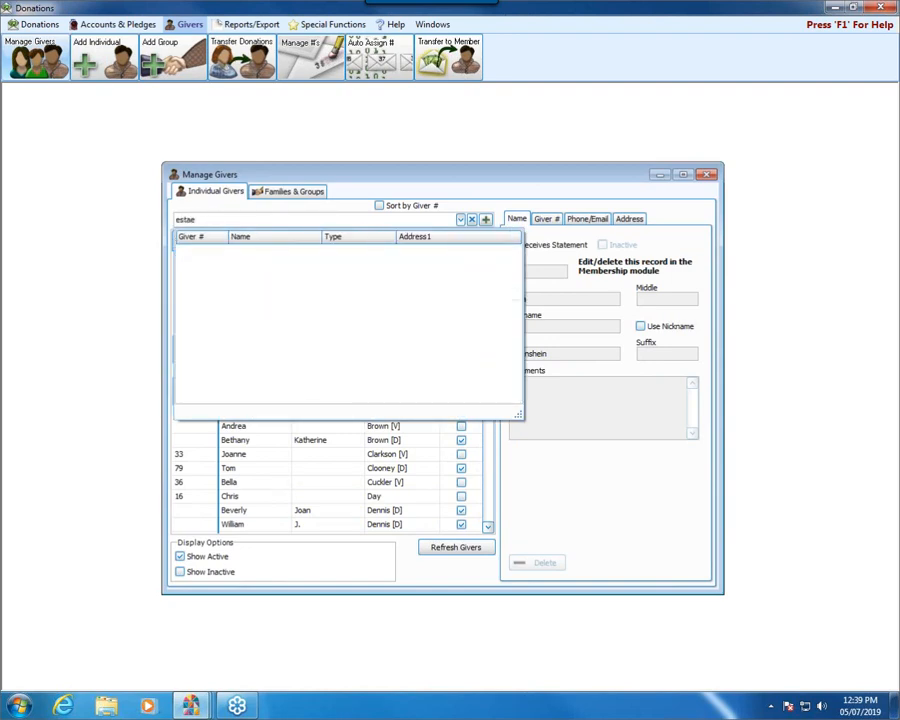
type("t")
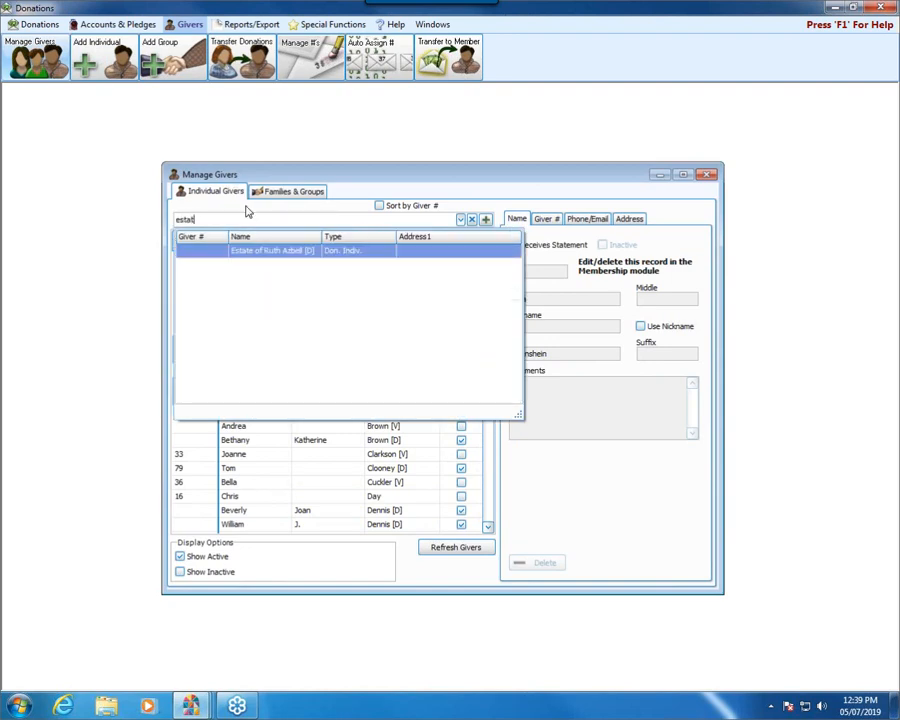
left_click(267, 250)
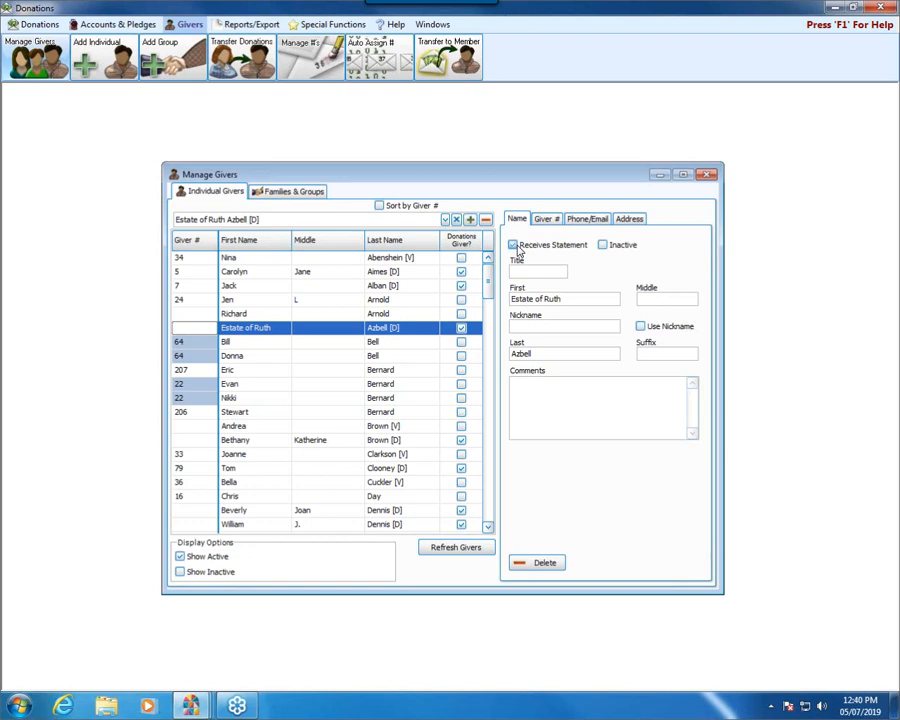
left_click(705, 175)
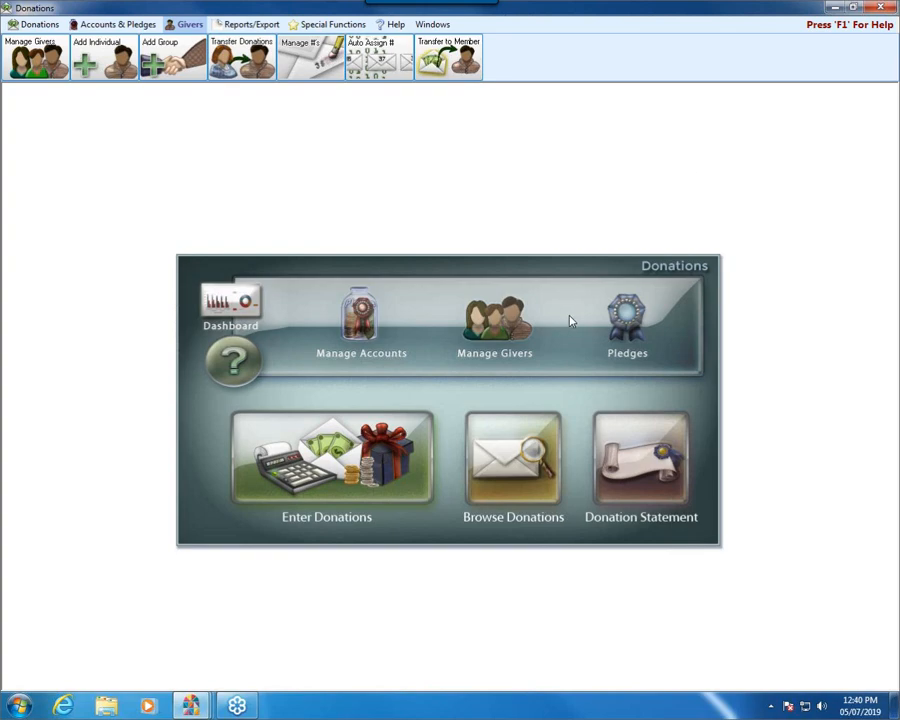
Step: Reopen Manage Givers to point out the first giver's Receives Statement option, and close the window
left_click(512, 312)
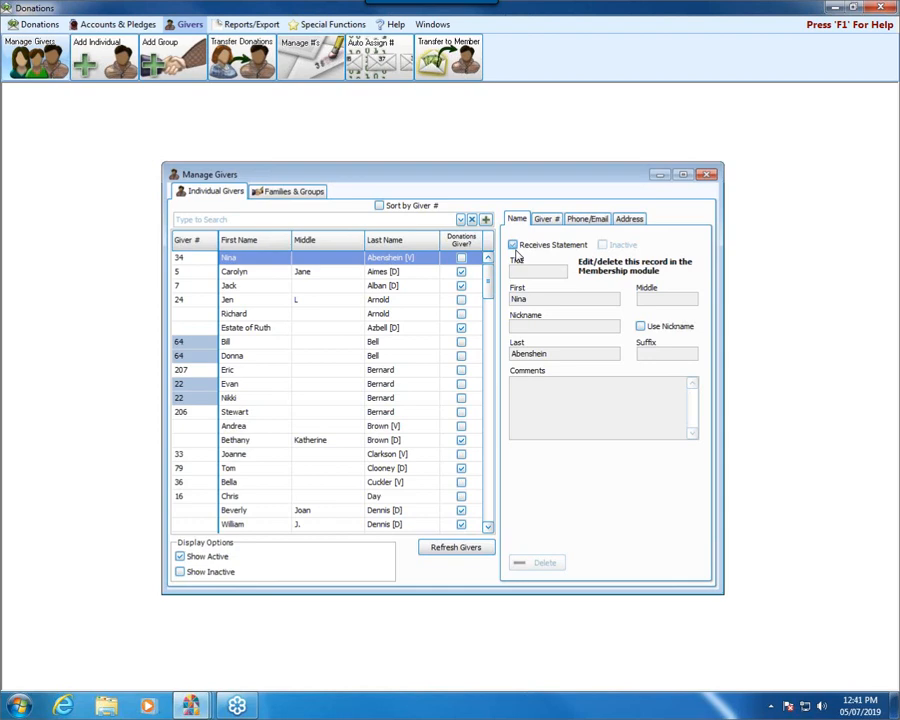
left_click(513, 247)
left_click(707, 177)
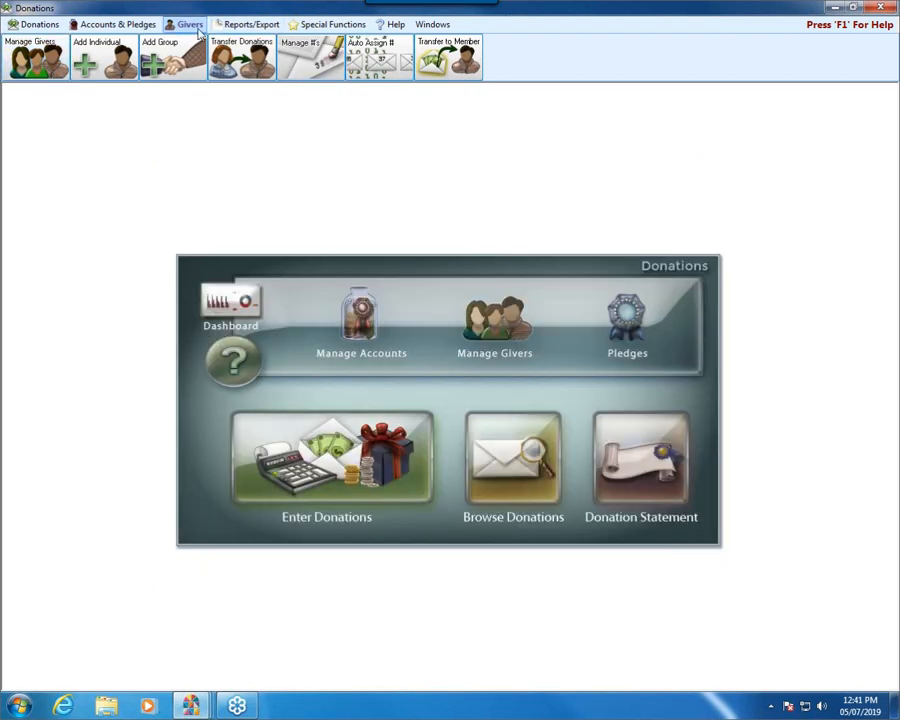
Step: In Manage #'s, include past numbers, filter by selected giver, and review individual givers' number histories before closing it
left_click(466, 64)
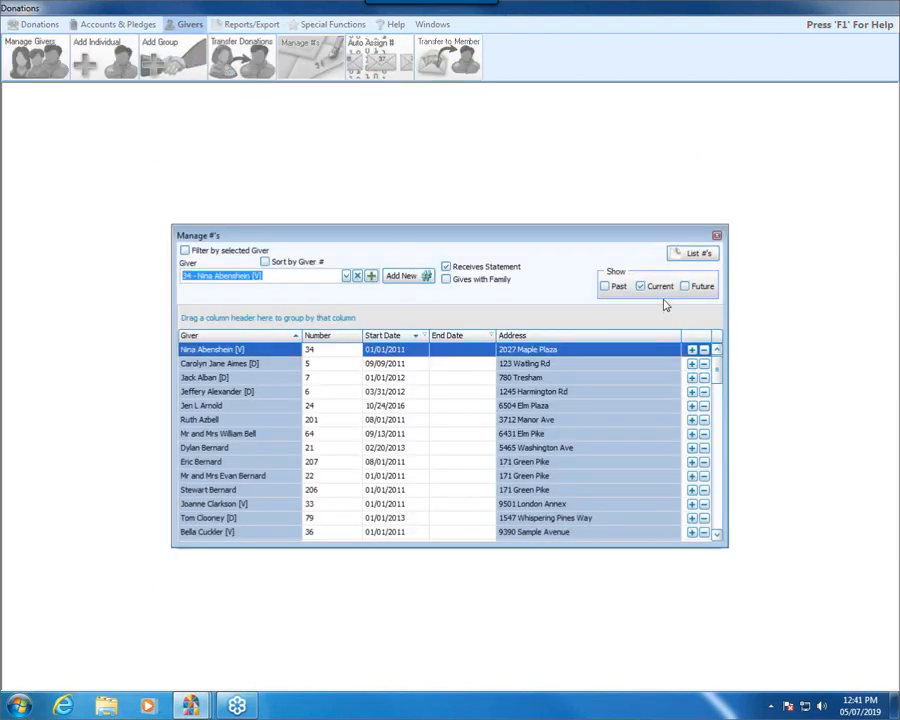
left_click(605, 287)
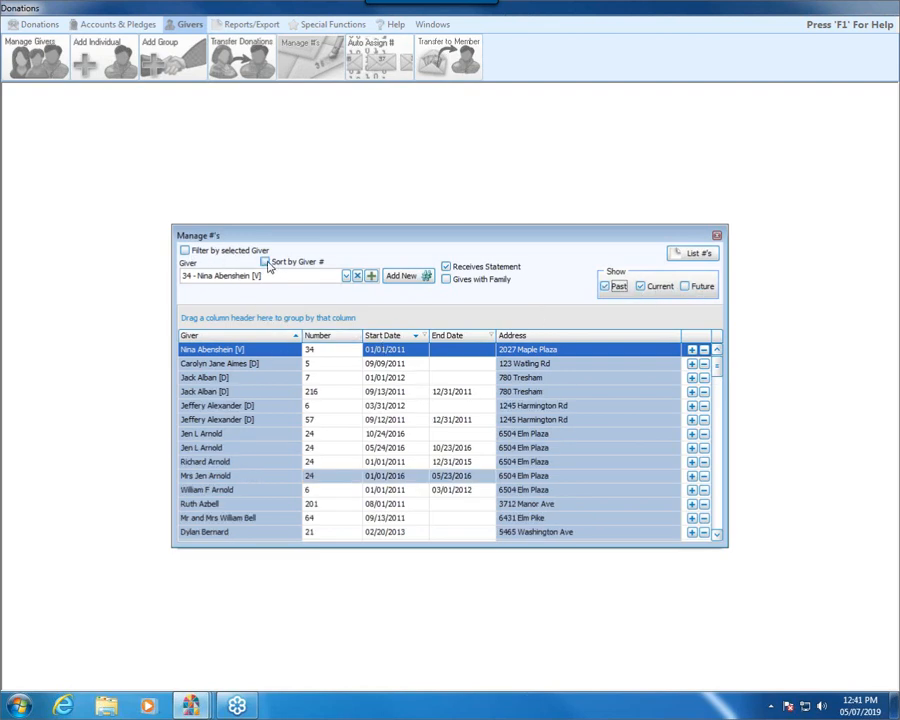
left_click(185, 250)
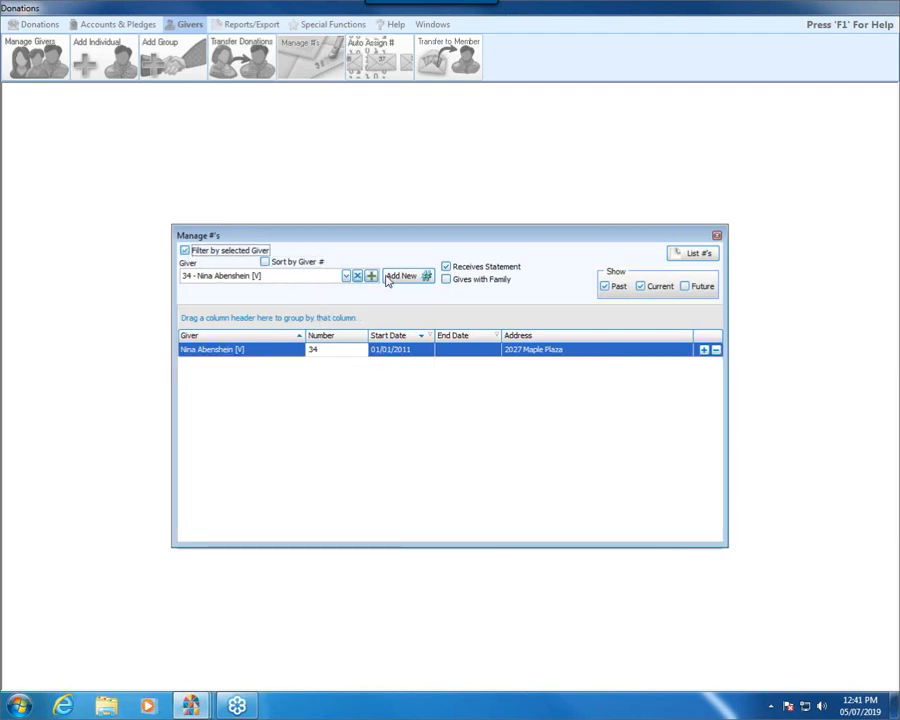
left_click(346, 276)
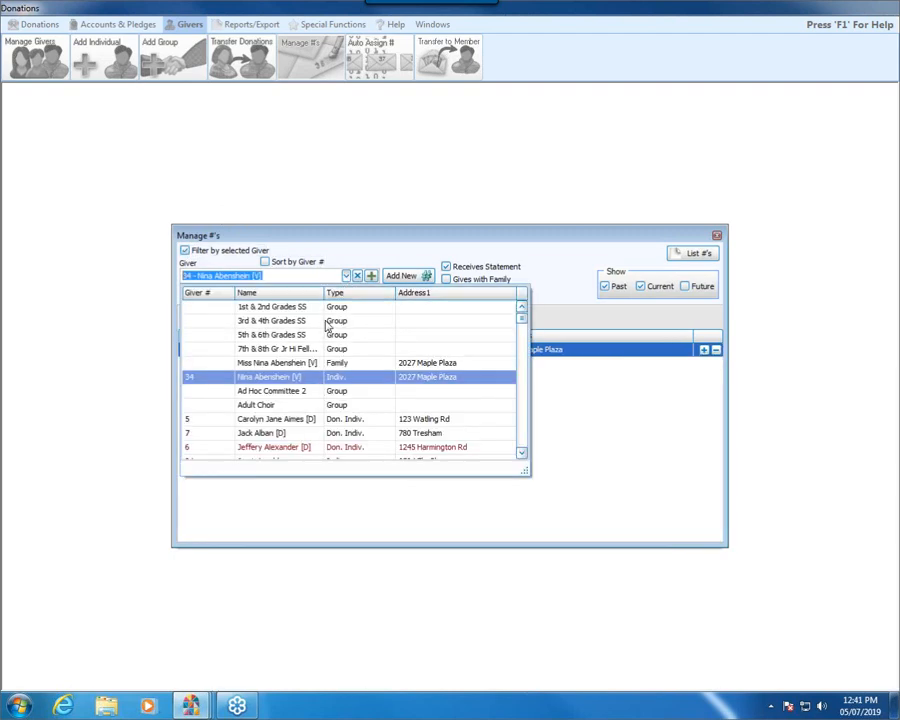
left_click(292, 420)
left_click(346, 276)
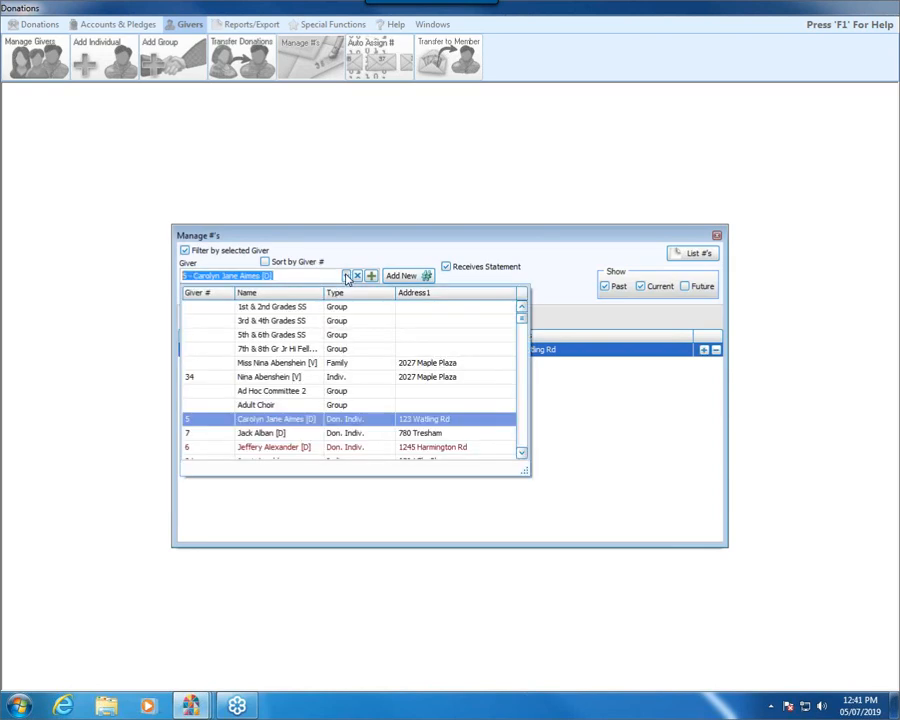
left_click(312, 358)
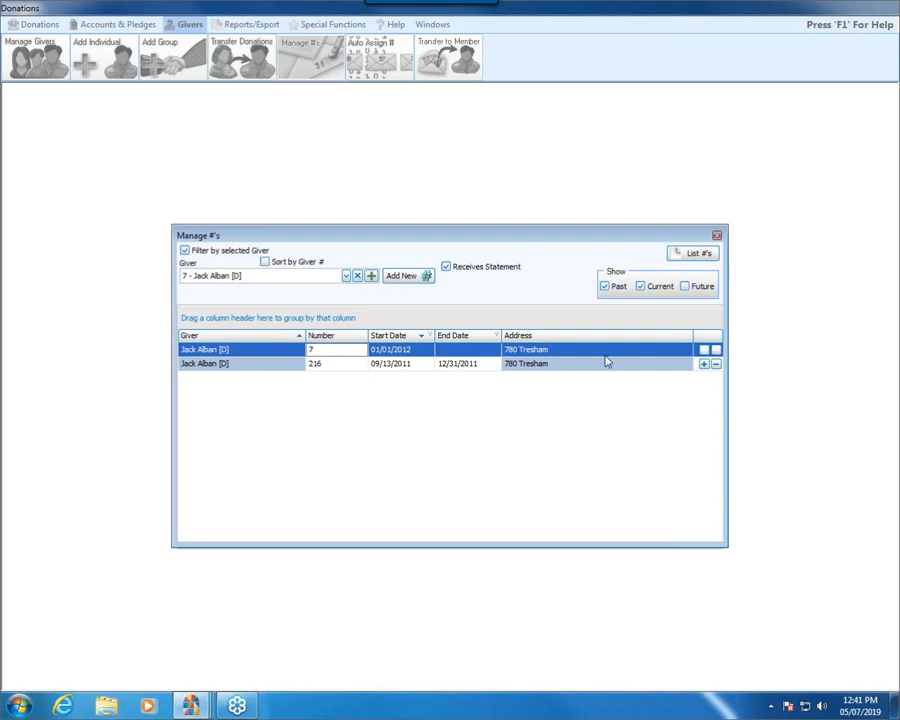
left_click(716, 236)
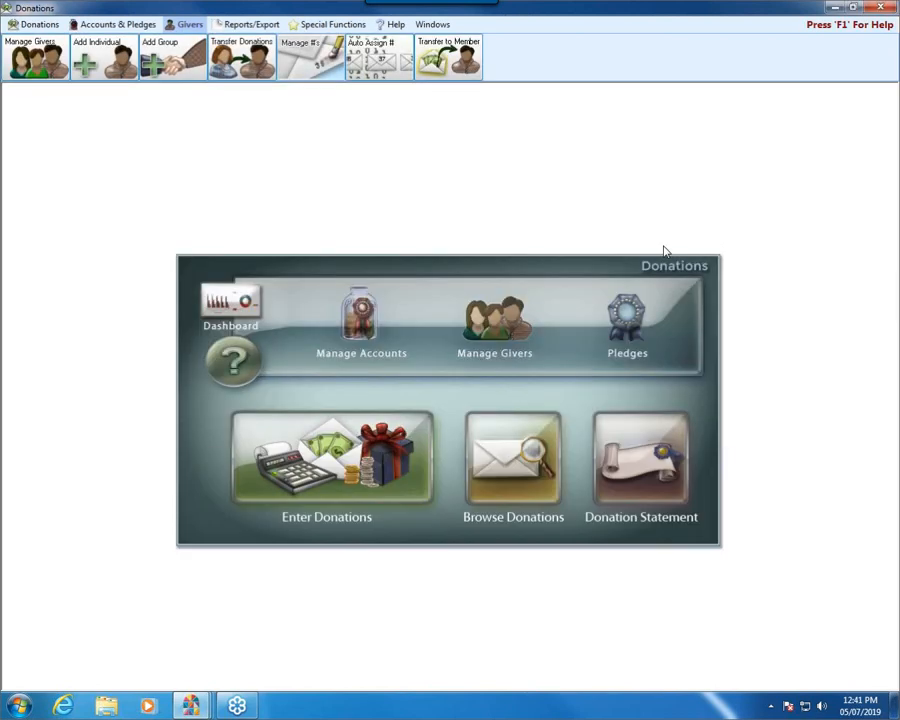
Step: Find the last reviewed giver by first name in Manage Givers, replace the giver number with a new six-digit number, and close the window
left_click(492, 320)
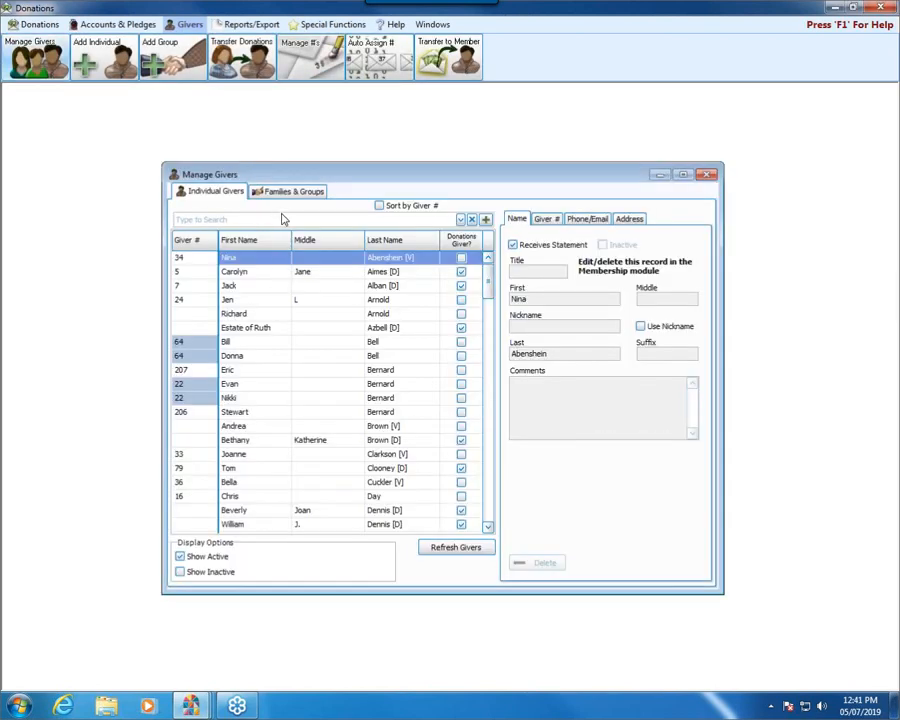
left_click(283, 216)
type("jack")
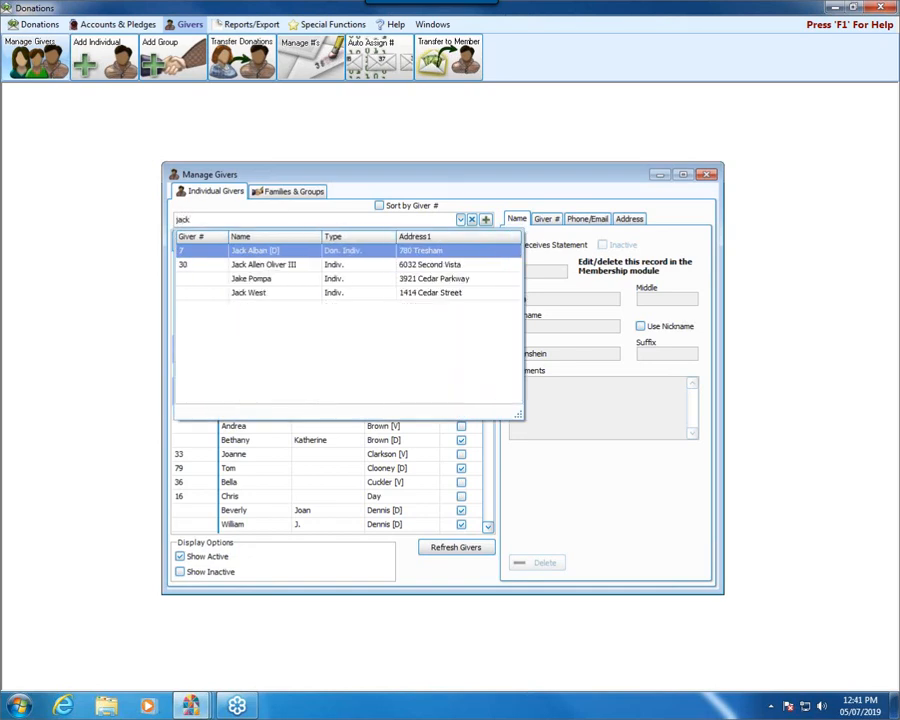
left_click(281, 256)
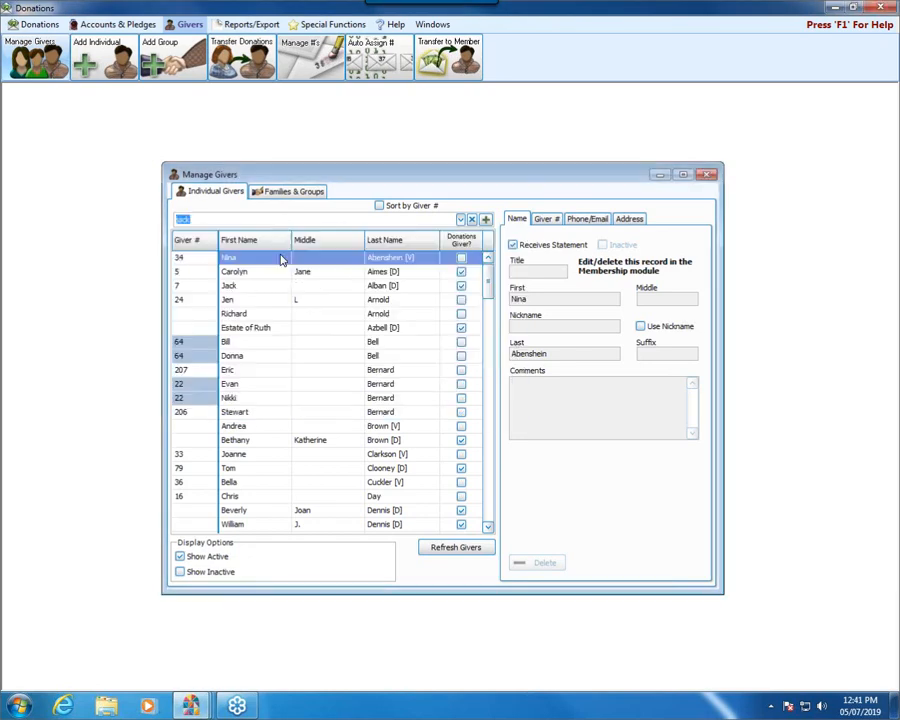
left_click(186, 286)
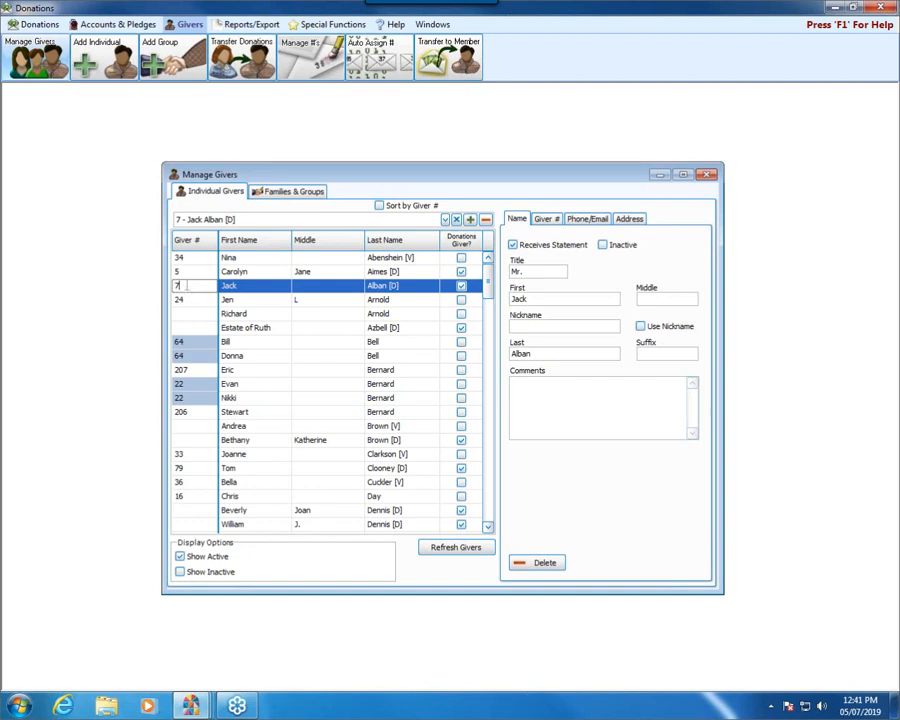
key("BackSpace")
type("123456")
left_click(706, 176)
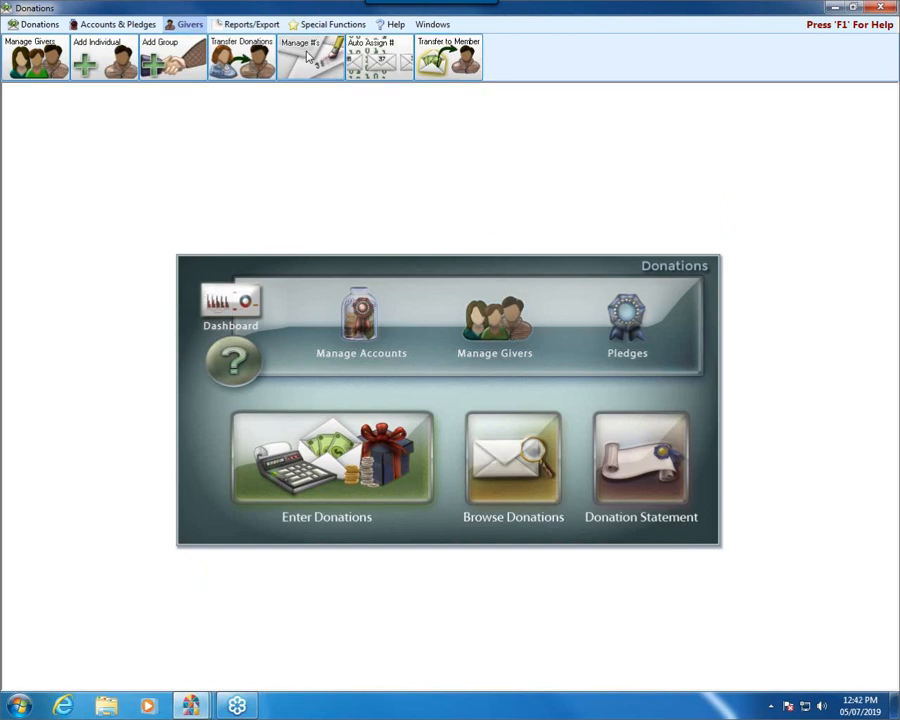
Step: In Manage #'s, find the renumbered giver by first name, review the past and current numbers filtered to that giver, and close it
left_click(308, 57)
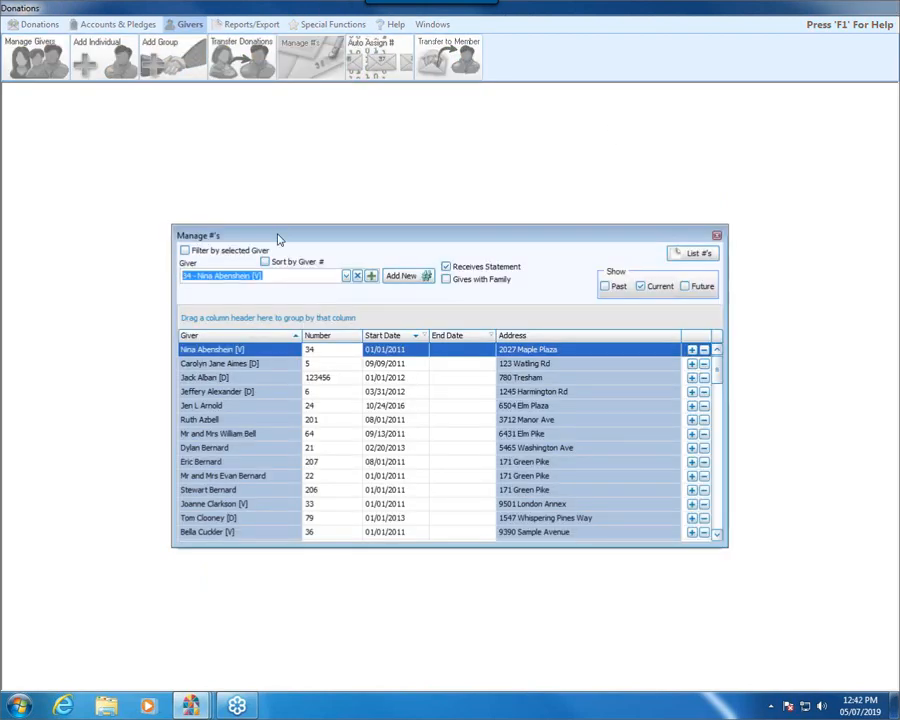
type("jack")
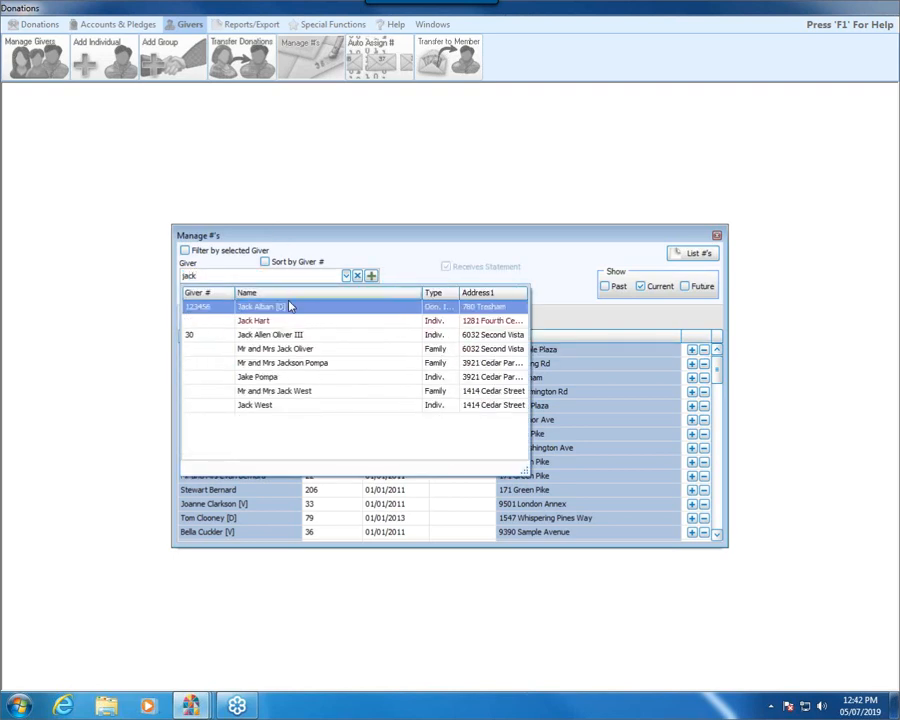
left_click(290, 306)
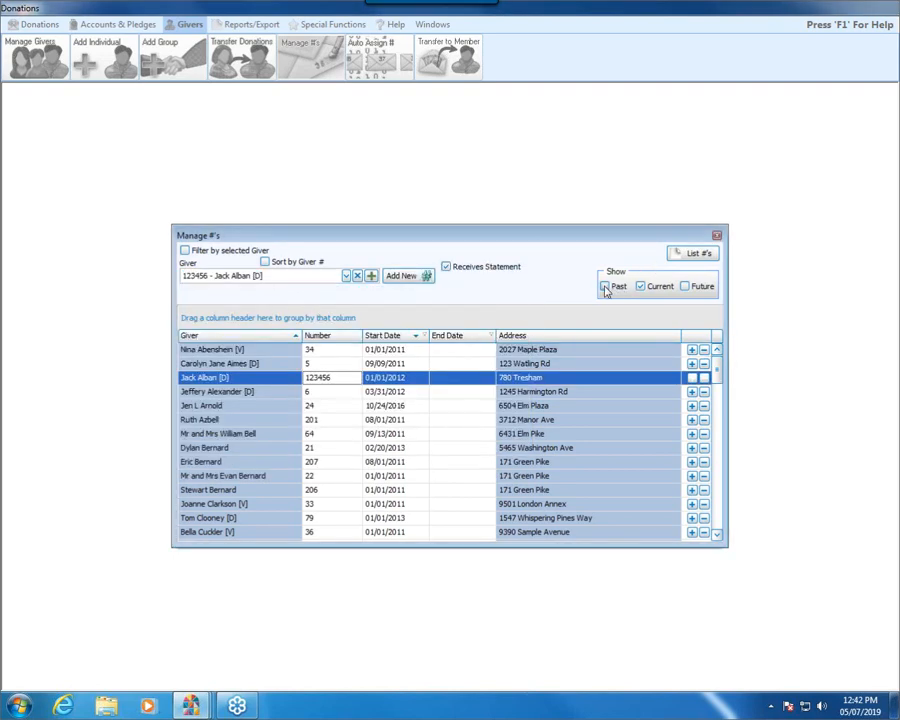
left_click(605, 288)
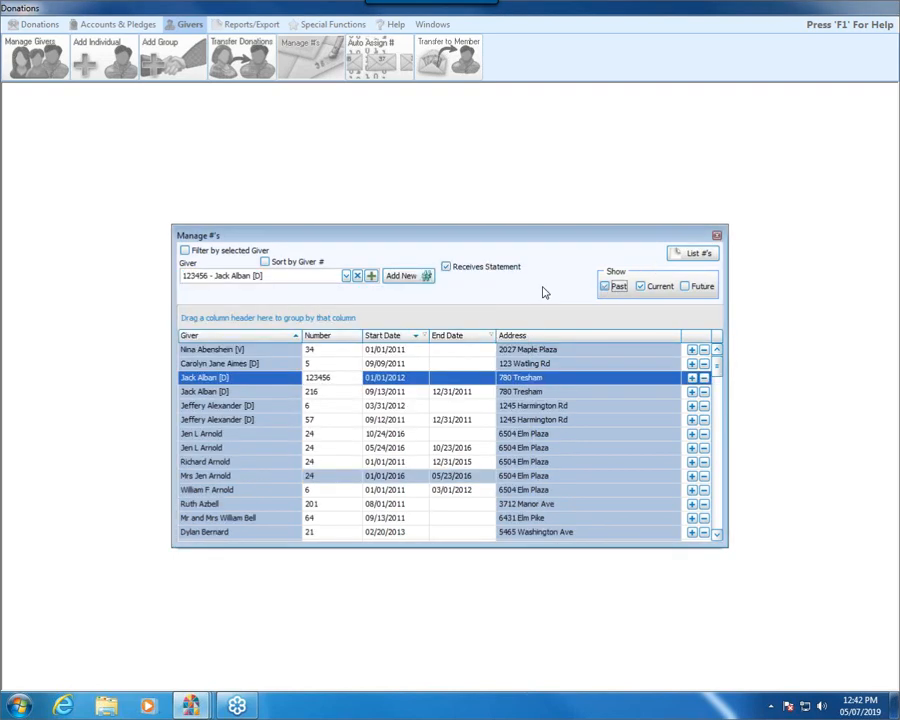
left_click(184, 251)
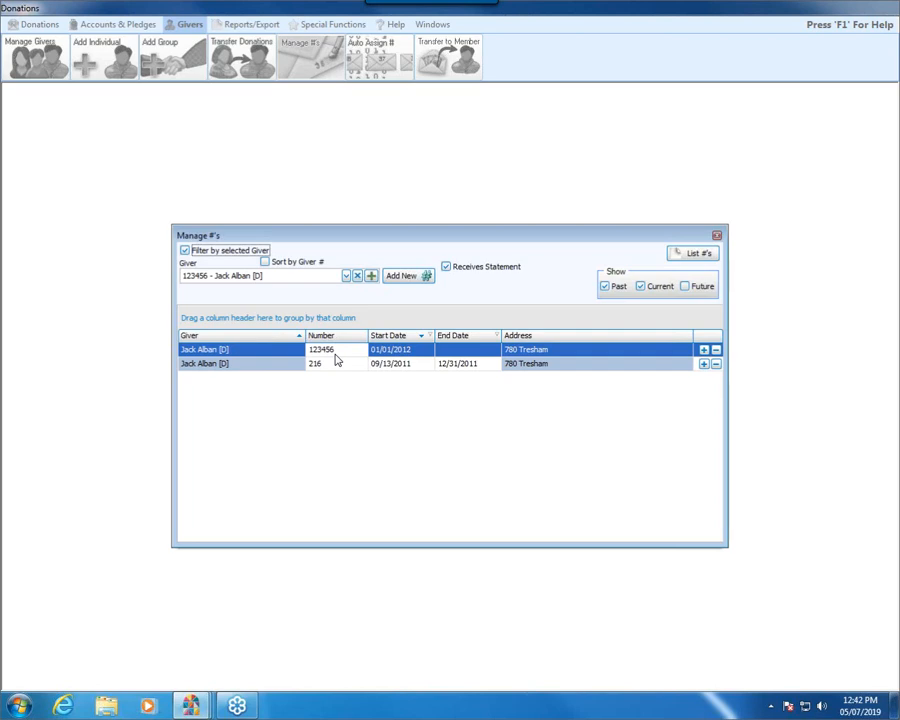
left_click(718, 238)
Step: In Manage Givers, try to assign the third listed giver a two-digit giver number already in use, and dismiss the conflict message
left_click(486, 356)
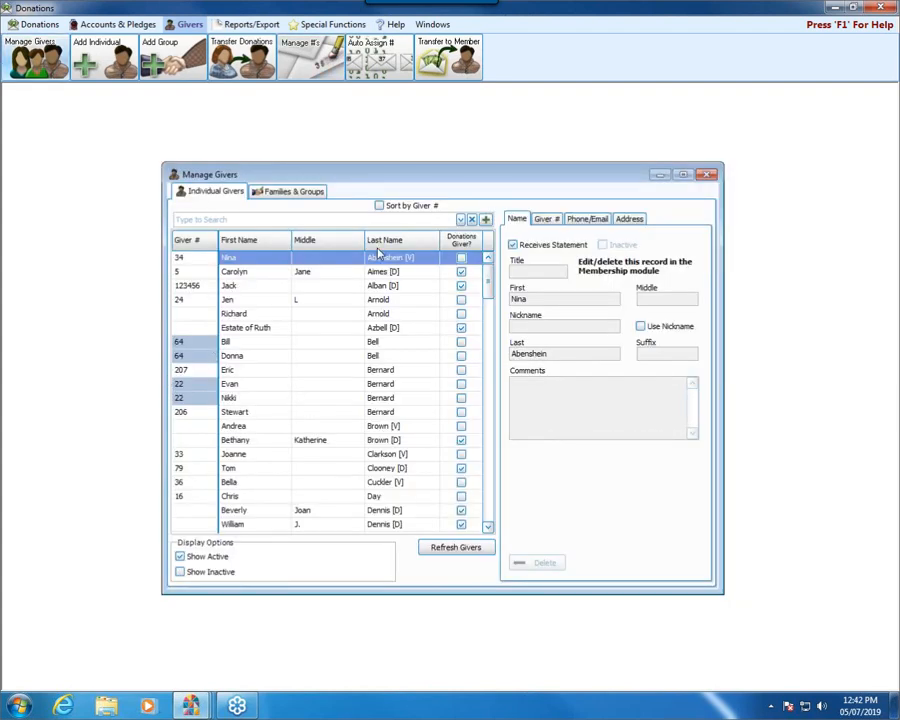
left_click(196, 286)
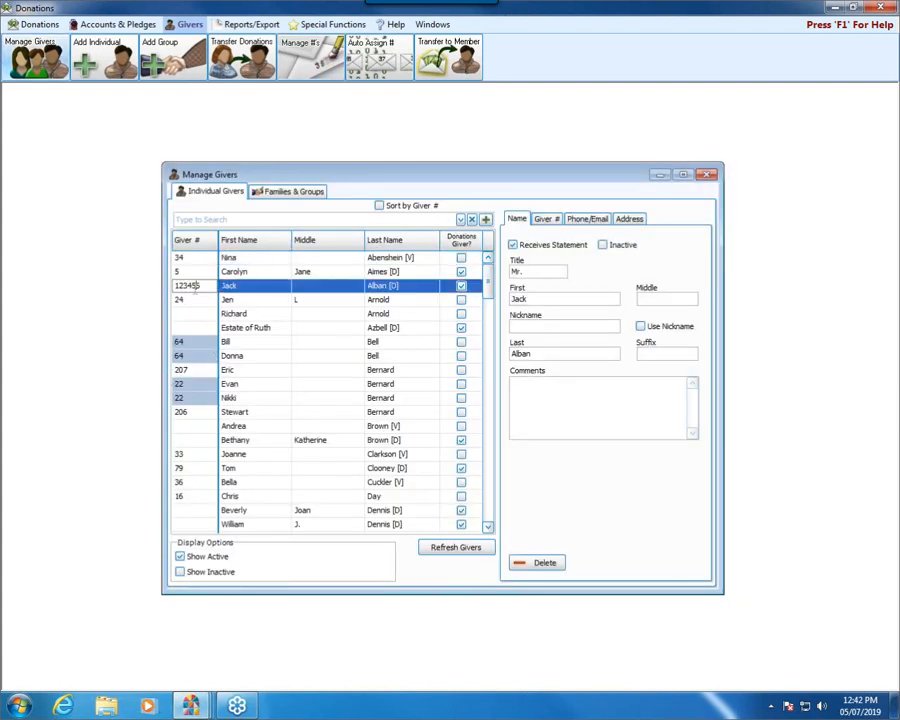
left_click_drag(211, 287, 50, 295)
type("12")
left_click(311, 416)
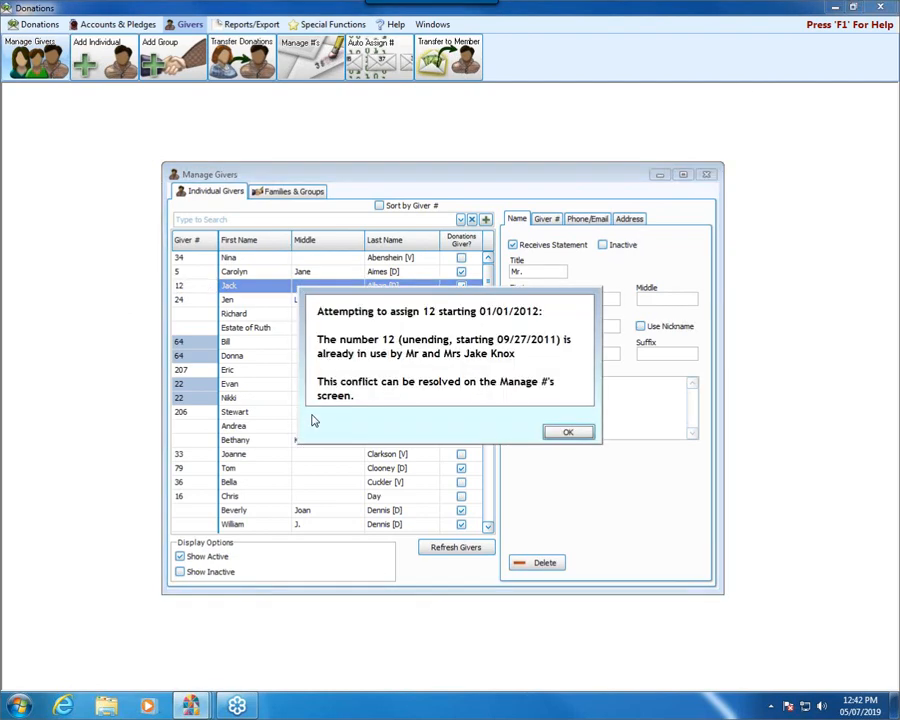
left_click(566, 432)
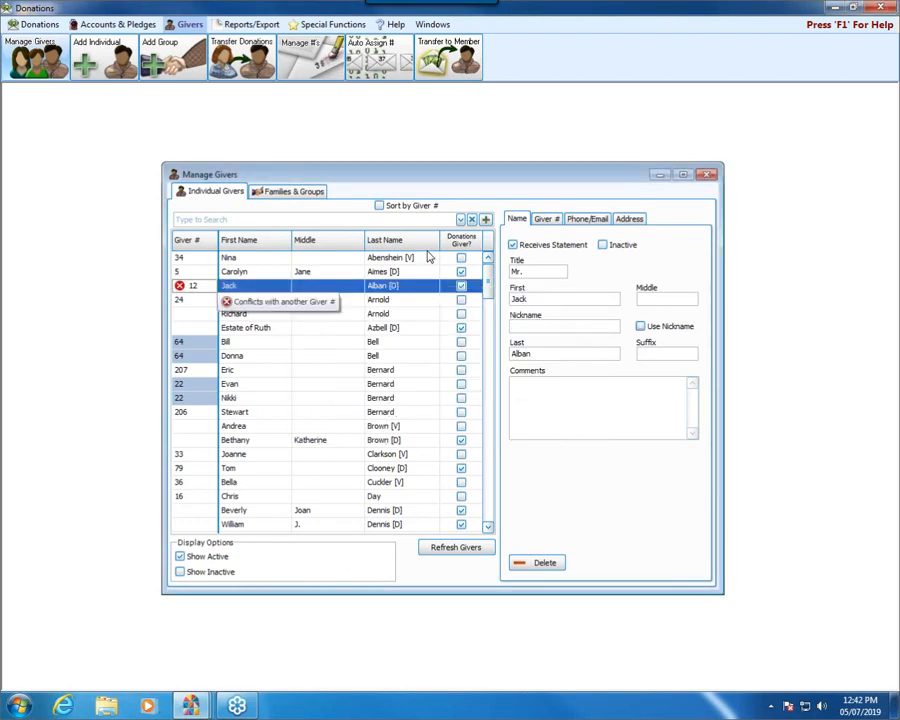
Step: Restore the third listed giver's six-digit giver number and close Manage Givers
mouse_move(180, 290)
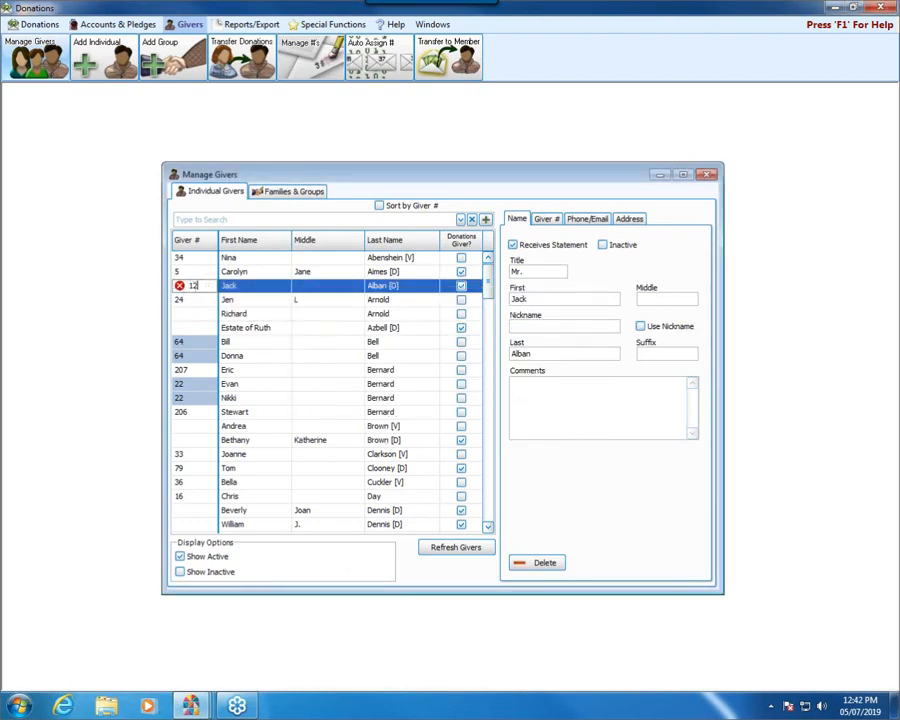
type("123456")
left_click(706, 177)
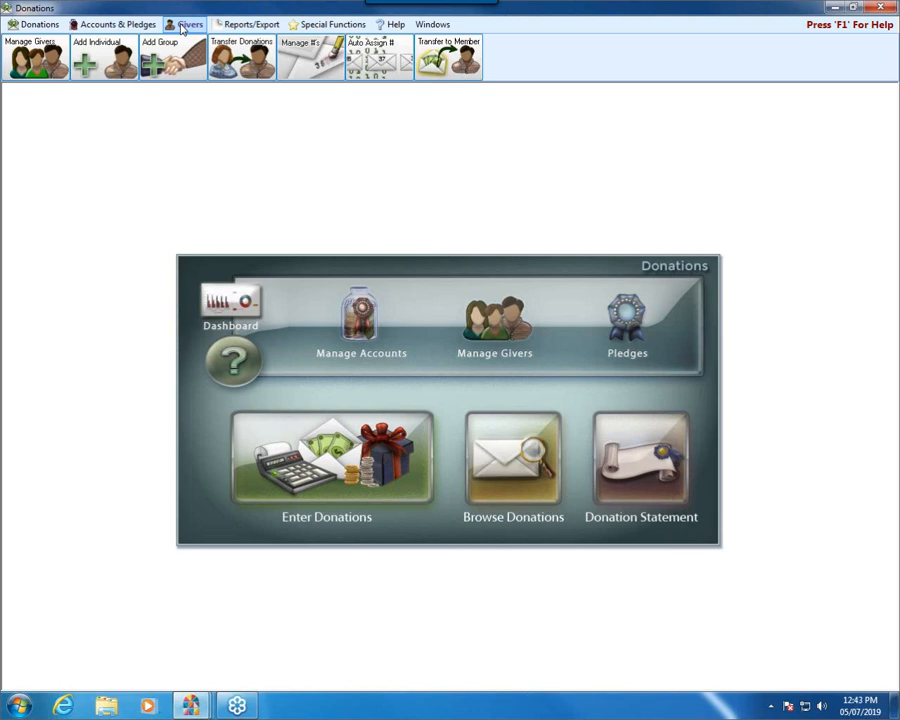
Step: Open Manage #'s, search the giver list by partial first name, and clear the search
left_click(309, 56)
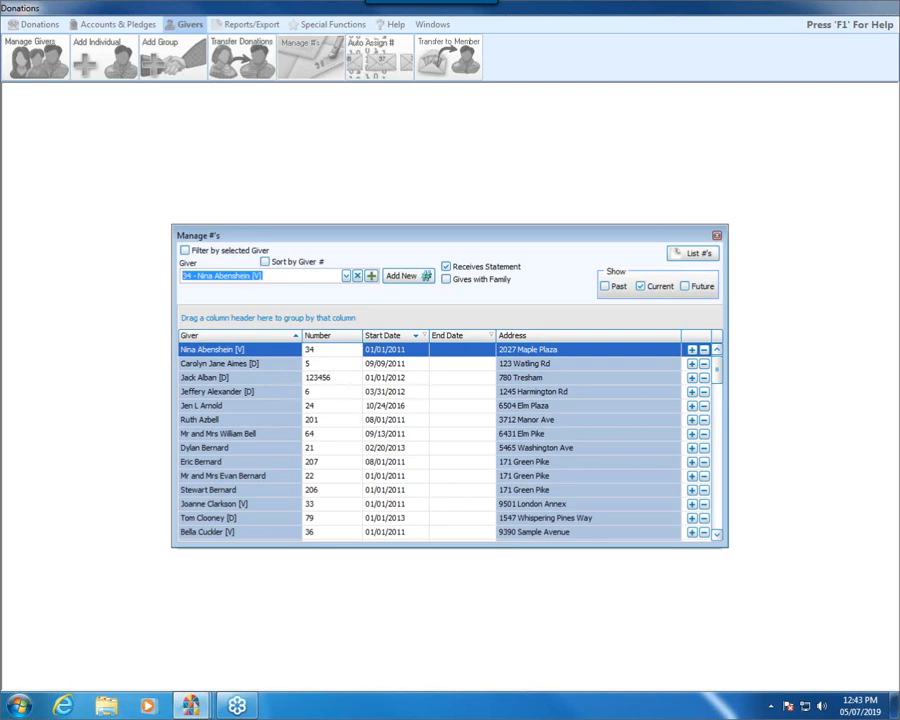
type("sam")
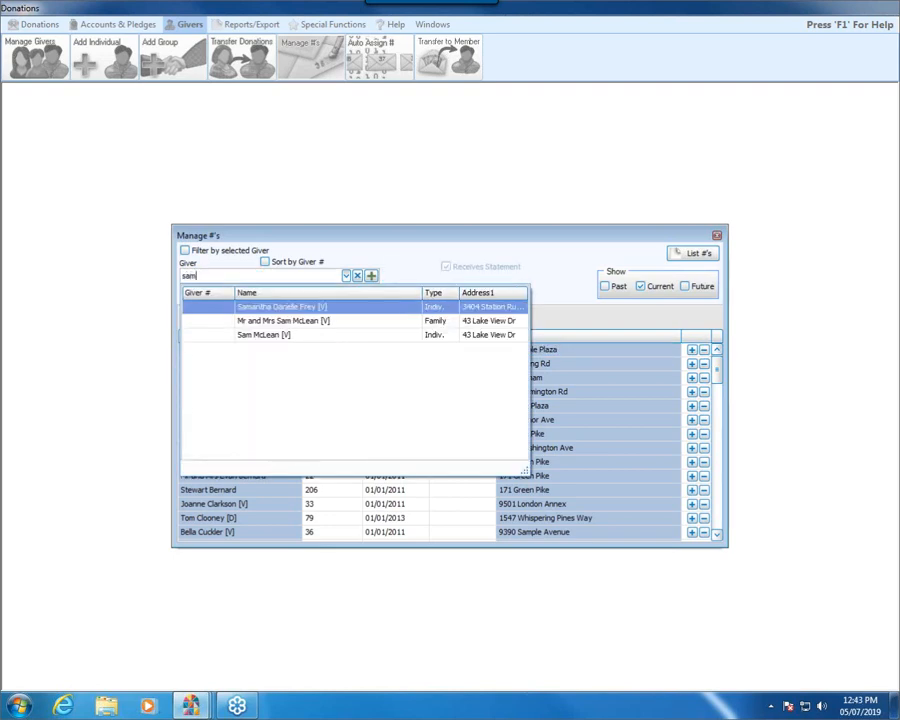
key("BackSpace")
key("BackSpace")
key("BackSpace")
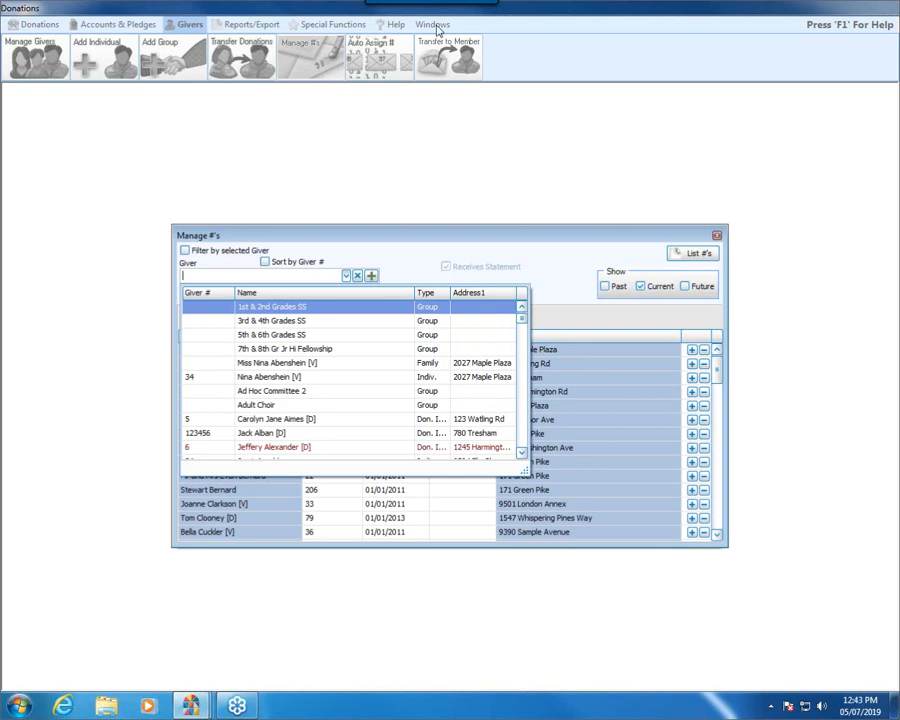
left_click(574, 275)
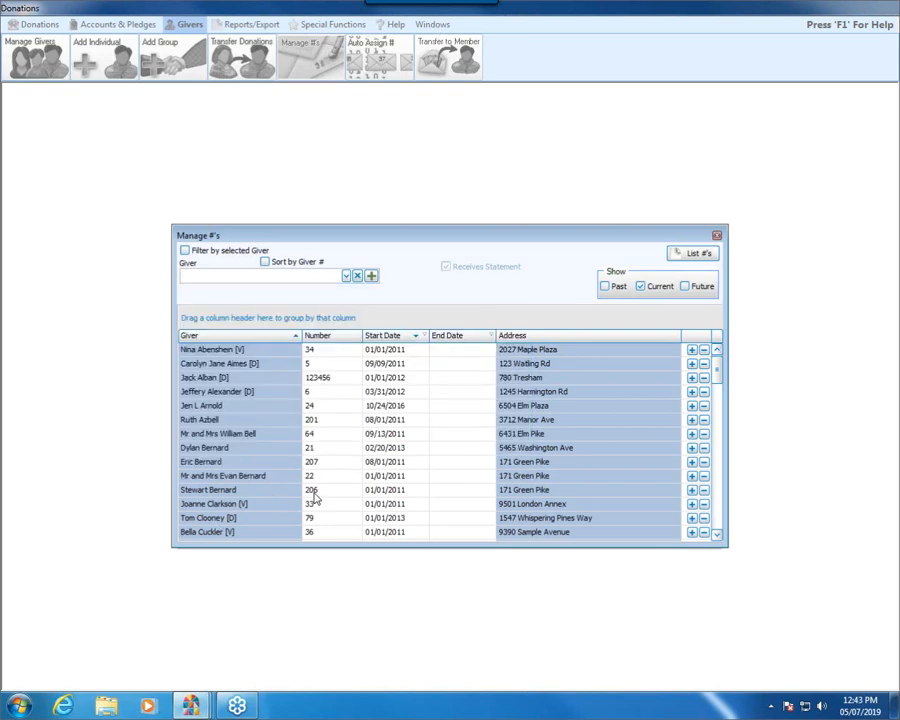
Step: Remove the eleventh listed giver's number by choosing to stop using giver numbers for that giver starting on 05/05/2019
left_click(703, 490)
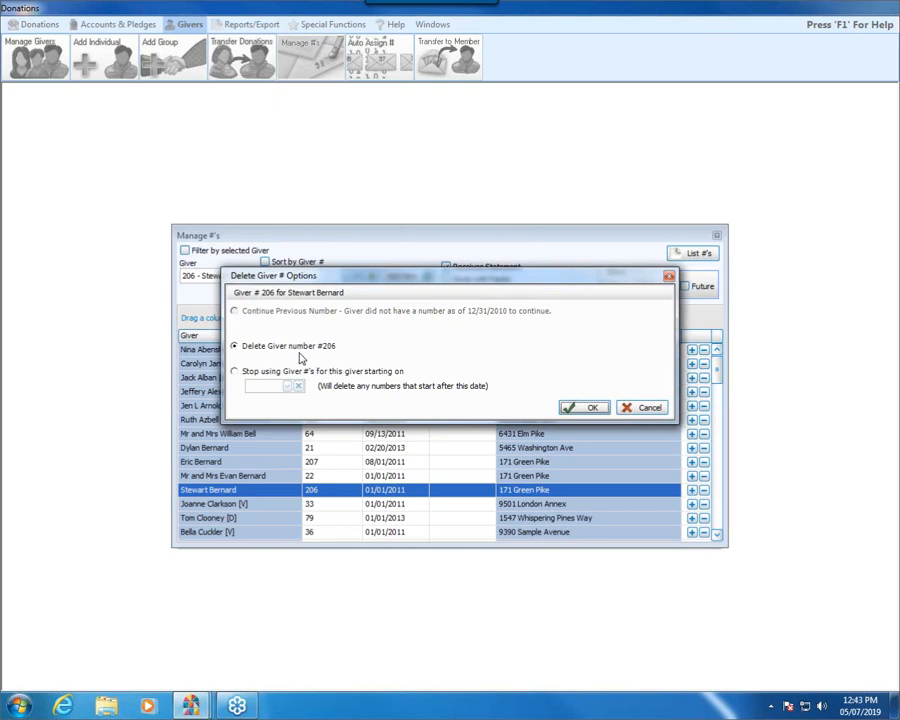
left_click(235, 374)
left_click(299, 387)
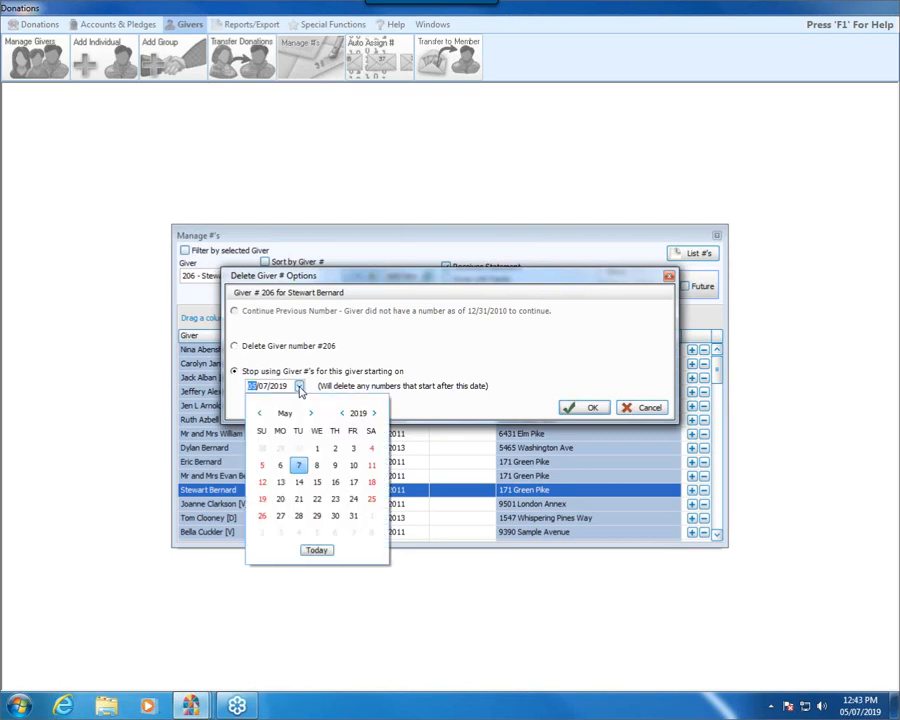
left_click(263, 466)
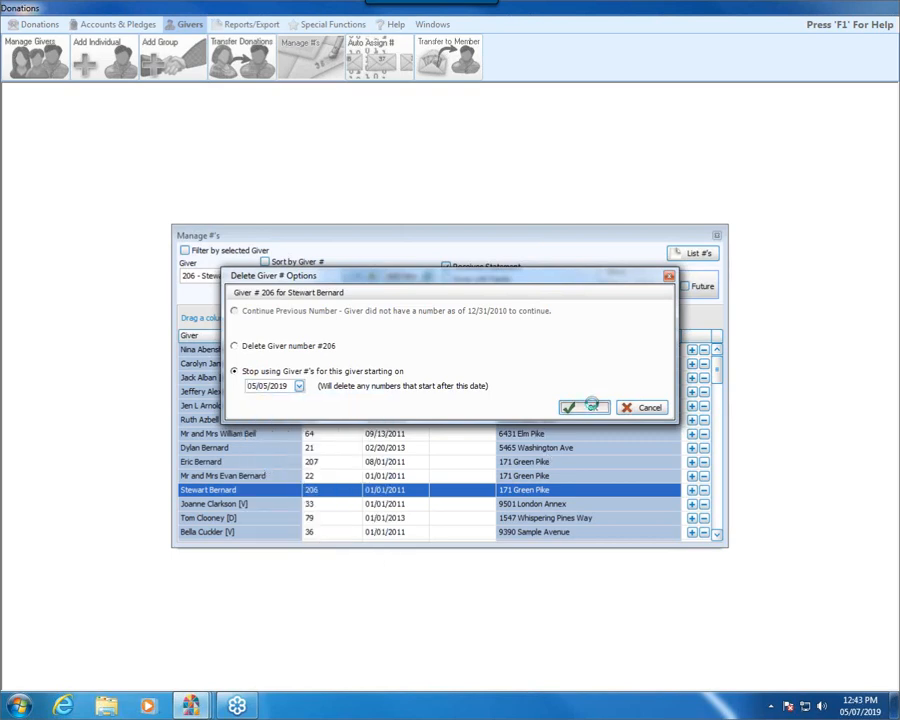
left_click(592, 408)
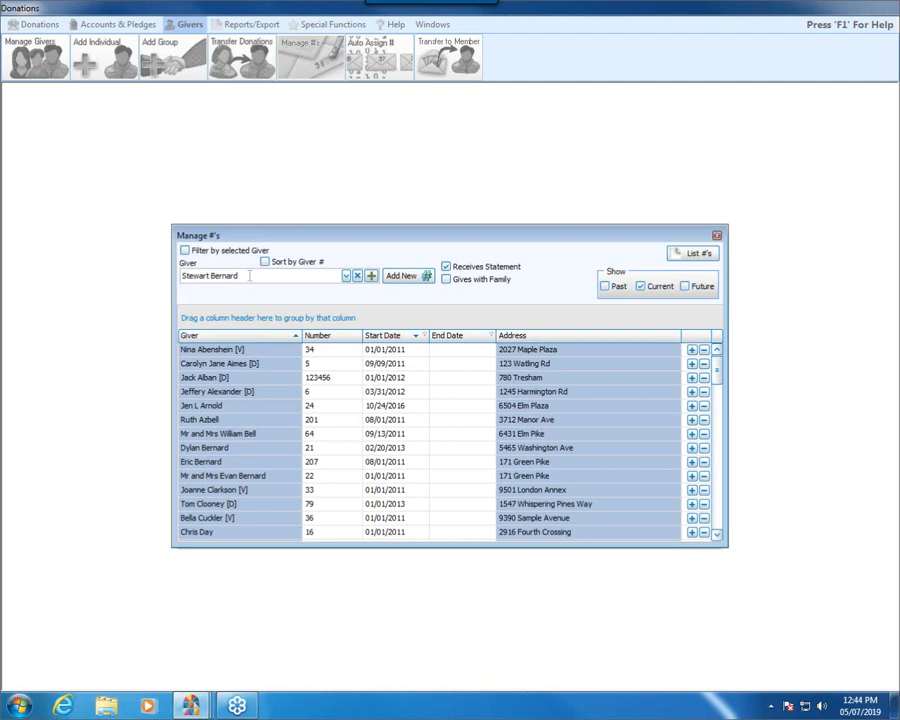
Step: Assign the same giver a new six-digit giver number with a start date of 05/07/2019
left_click(404, 276)
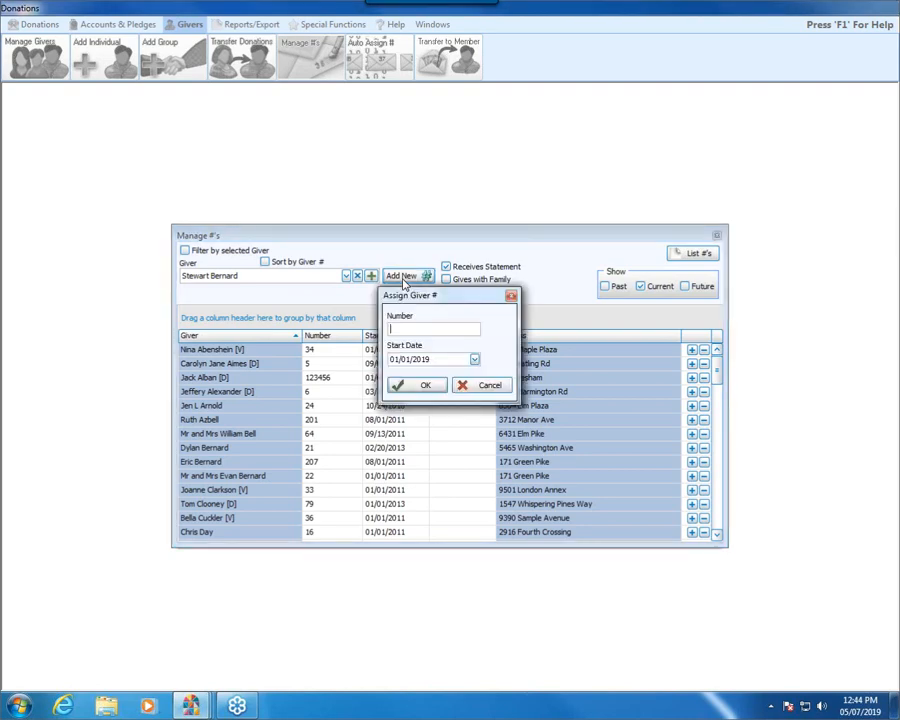
type("456789")
left_click(474, 361)
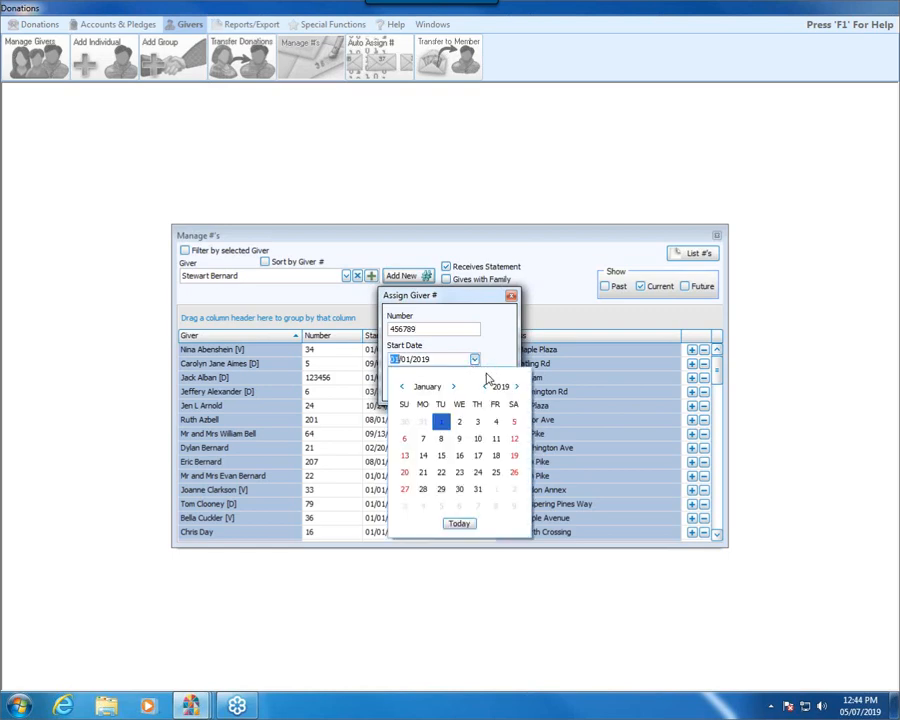
left_click(461, 524)
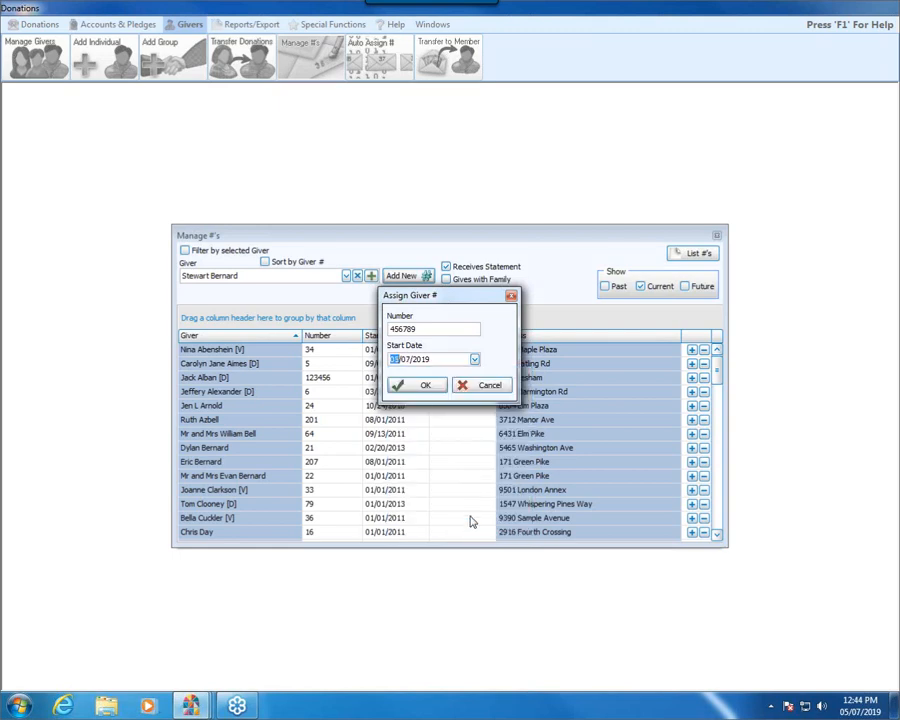
left_click(425, 387)
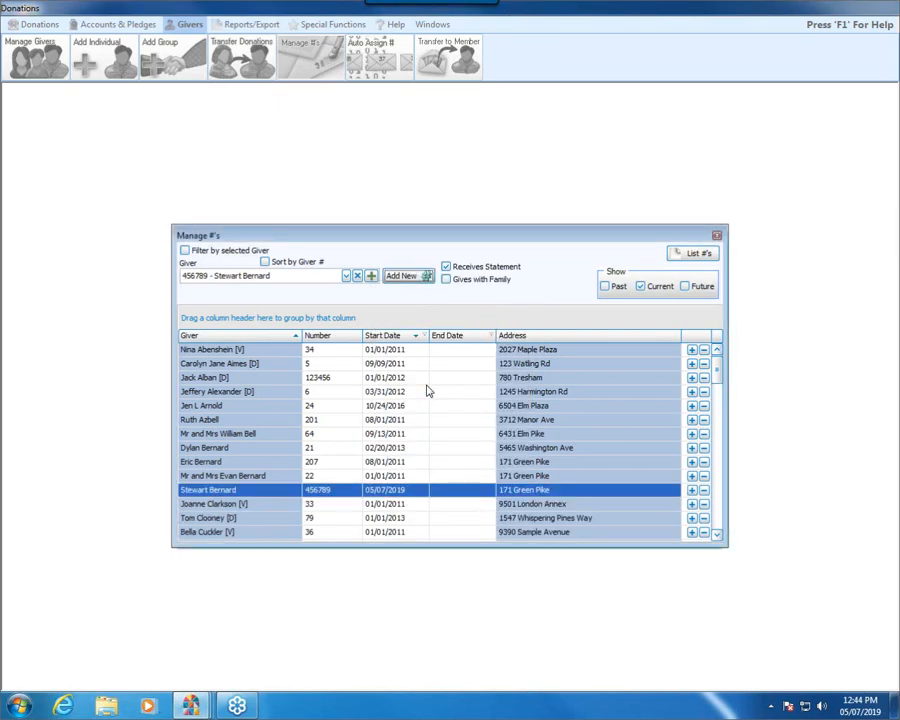
Step: Filter by the selected giver and include past numbers to review that giver's number history
left_click(184, 251)
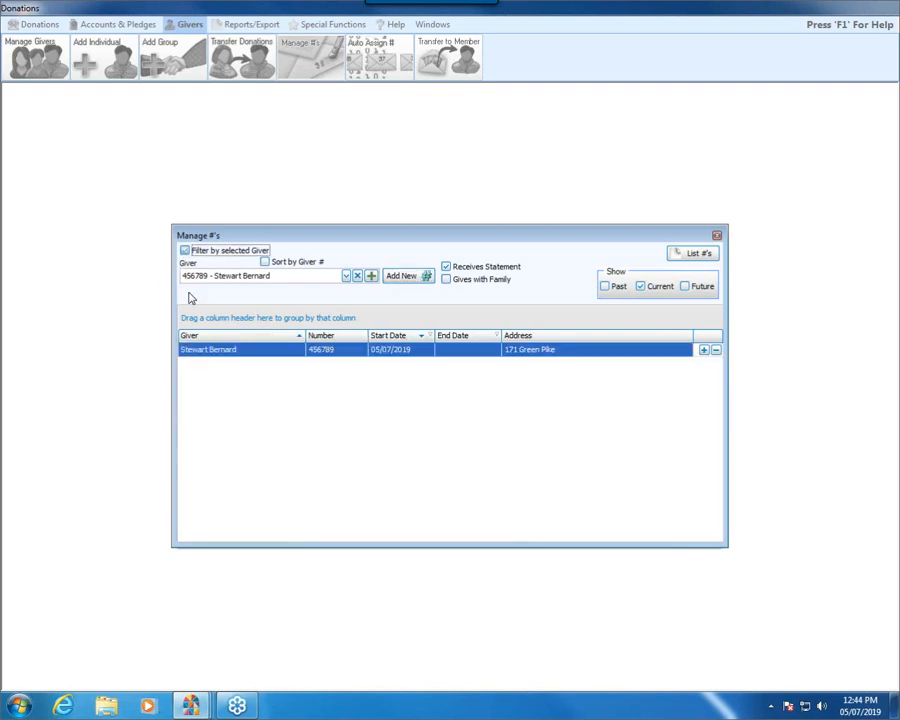
left_click(607, 286)
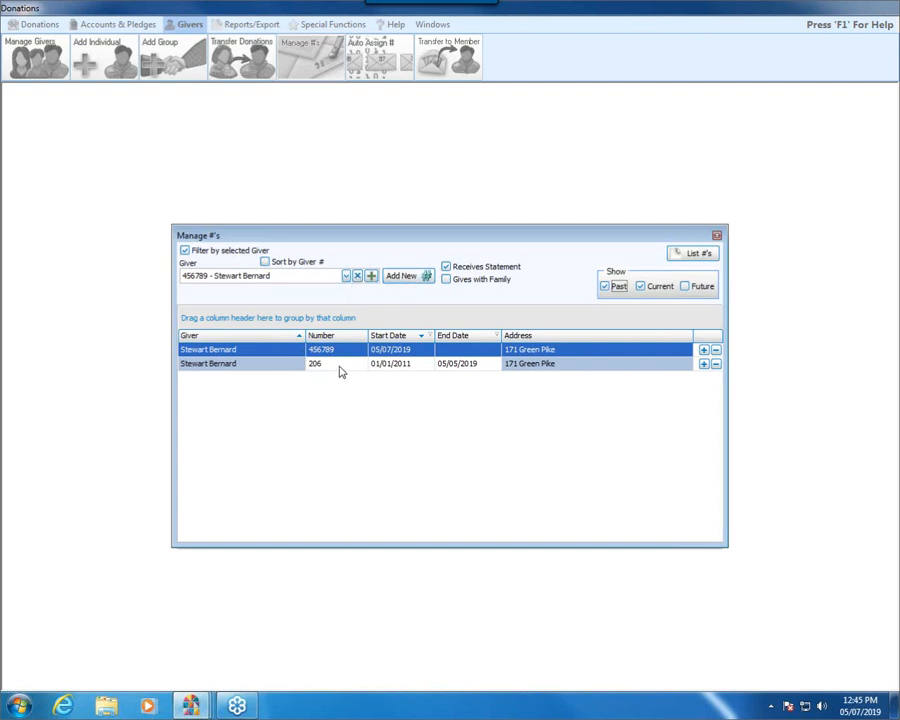
left_click(346, 276)
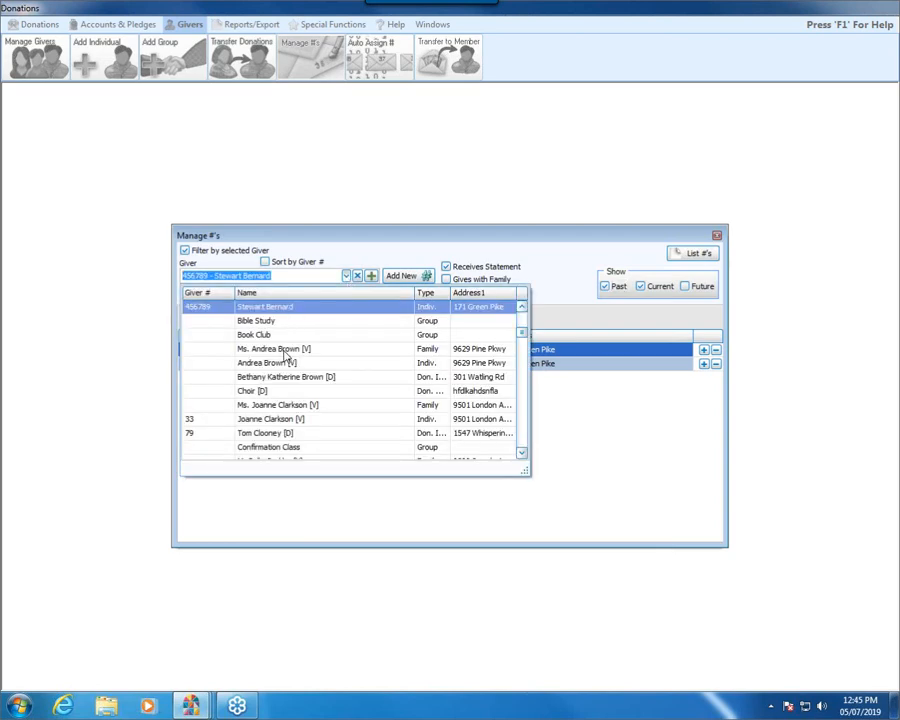
left_click(413, 251)
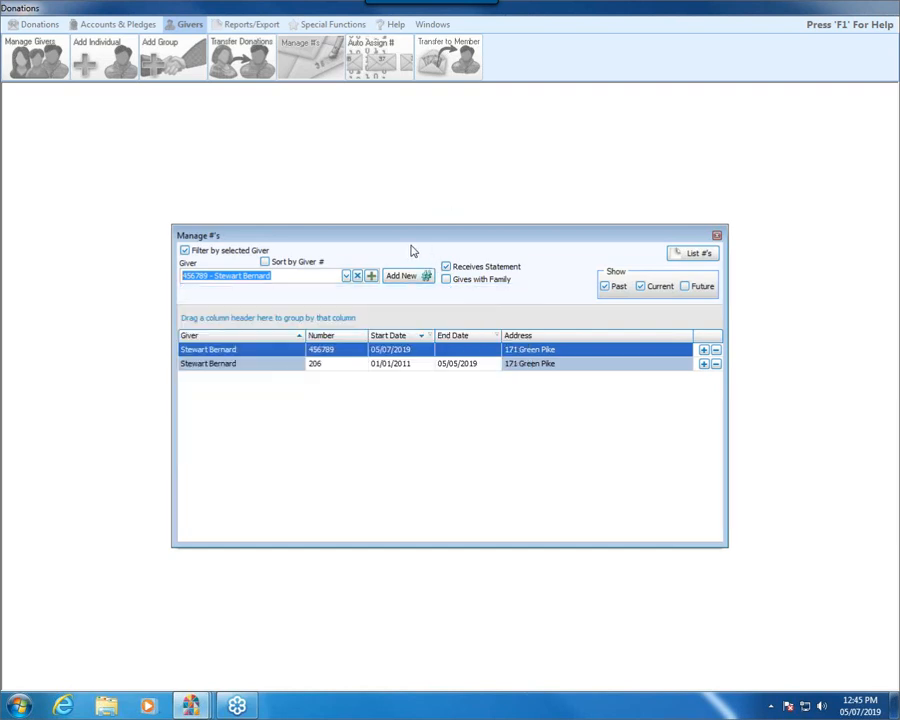
Step: Select the first individual giver listed after Book Club and try to assign the previous giver's retired number starting 01/01/2019
left_click(346, 276)
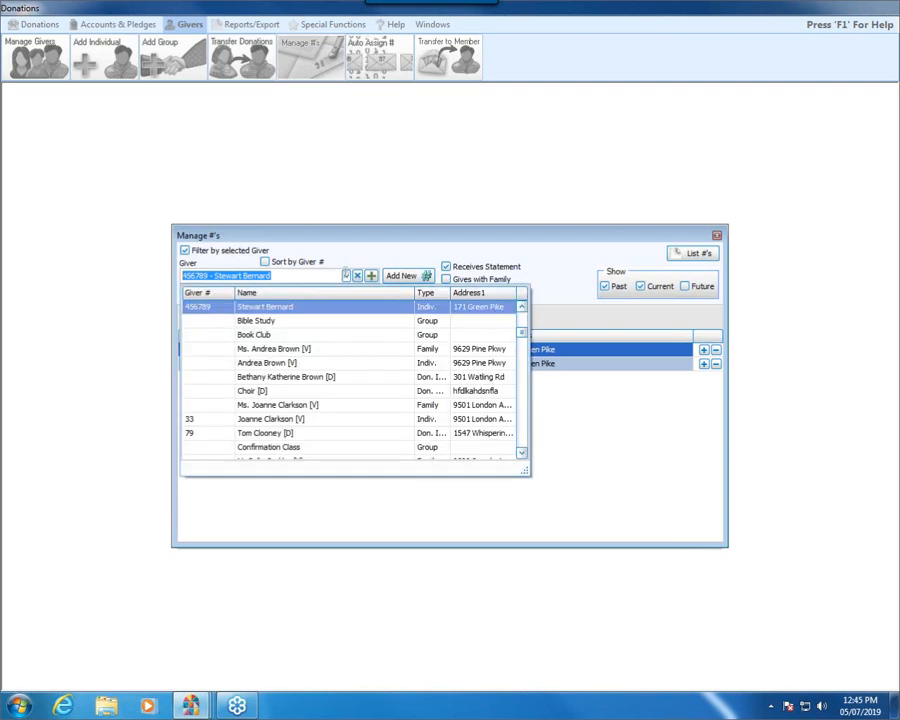
left_click(272, 363)
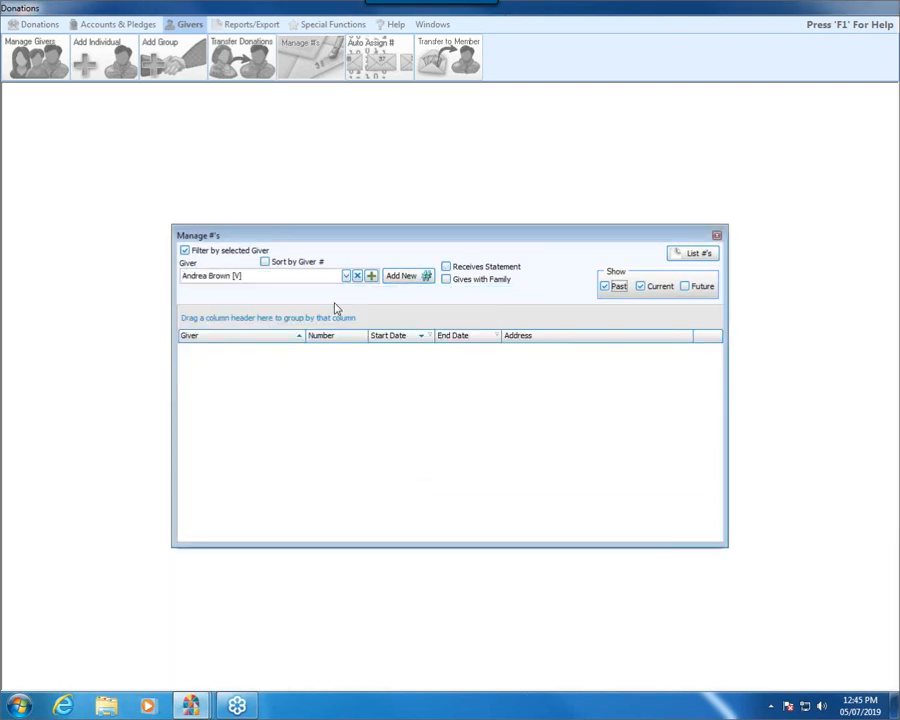
left_click(406, 279)
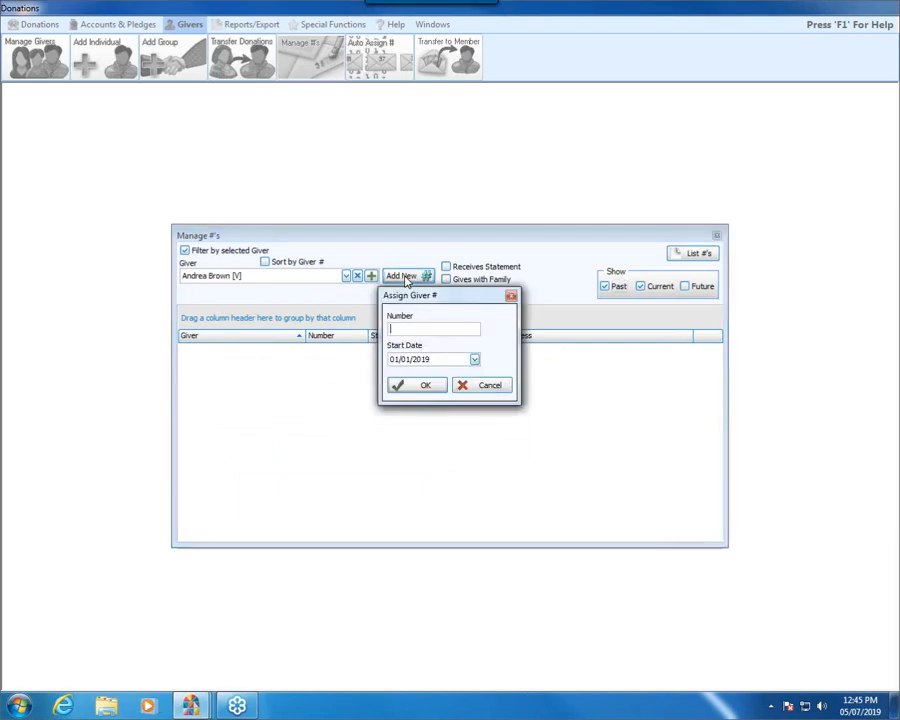
type("206")
left_click(418, 386)
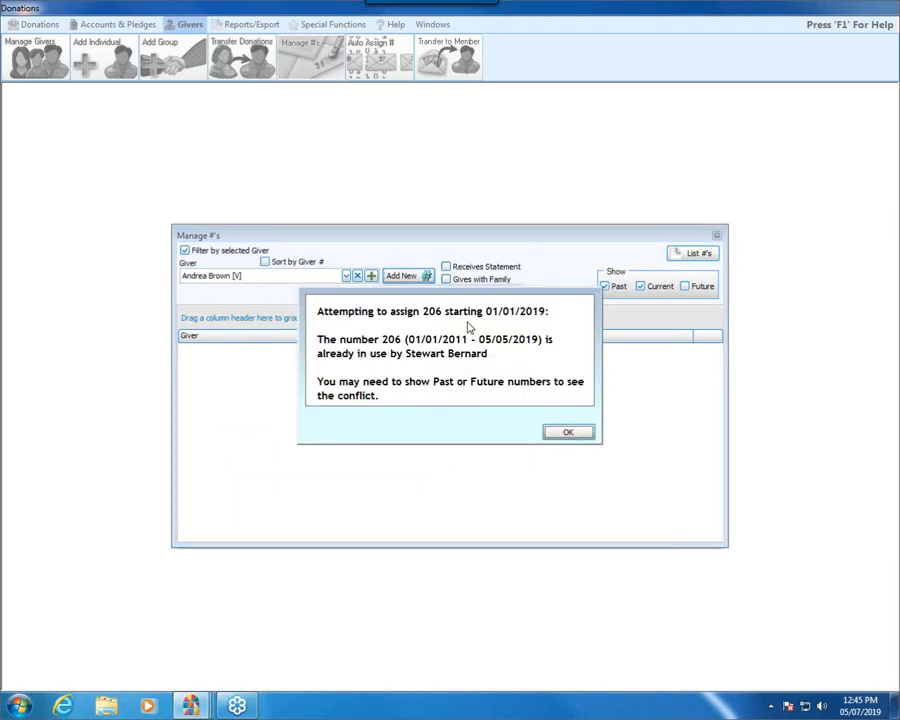
left_click(569, 436)
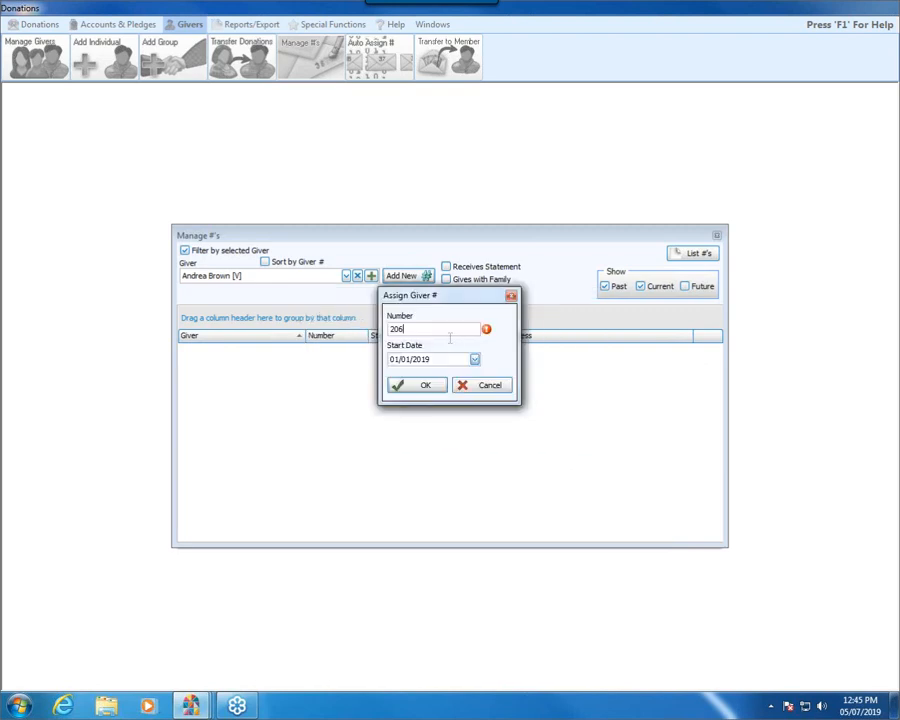
Step: Set the reused giver number's start date to 05/06/2019, assign it, and close Manage #'s
left_click(474, 358)
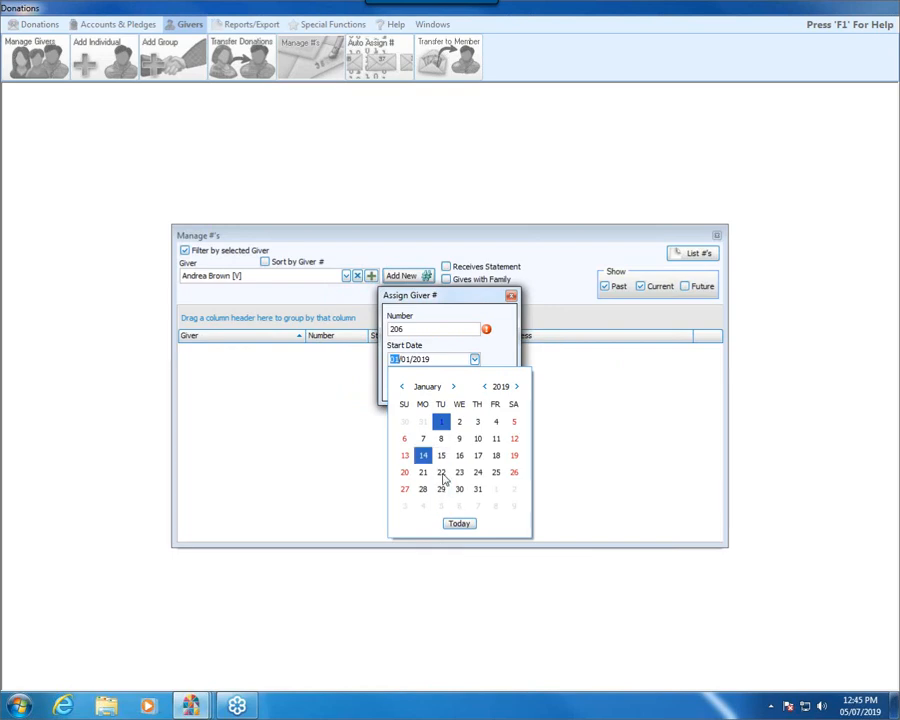
left_click(459, 523)
left_click(474, 359)
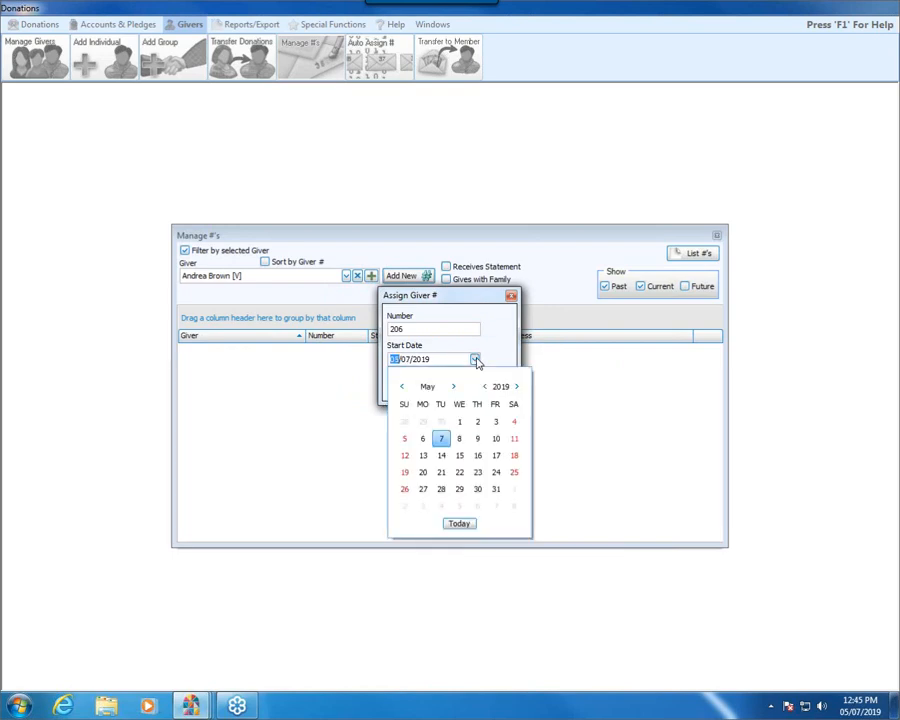
left_click(422, 441)
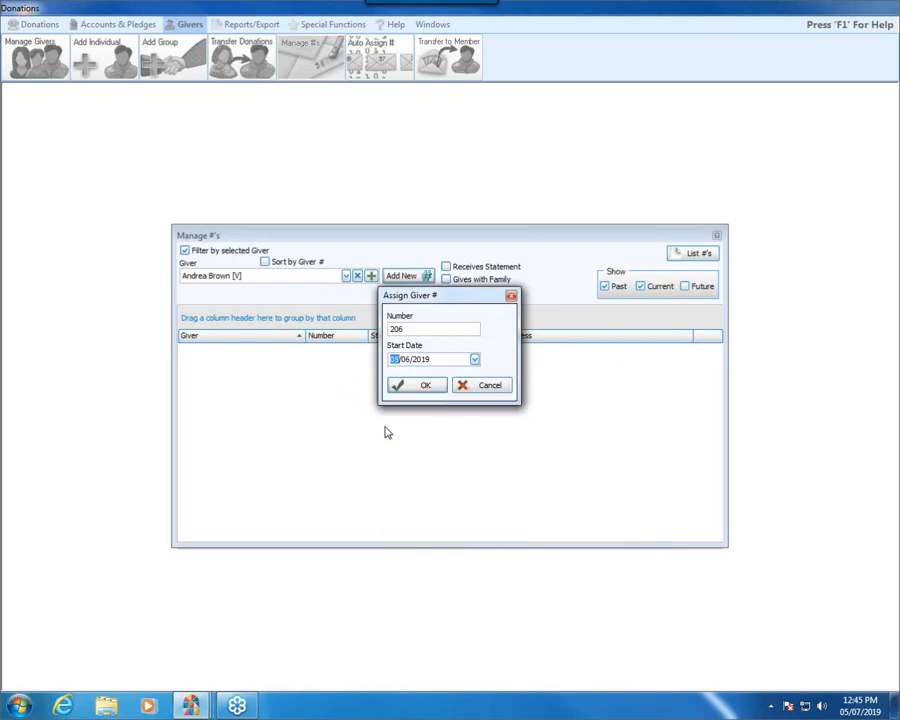
left_click(425, 389)
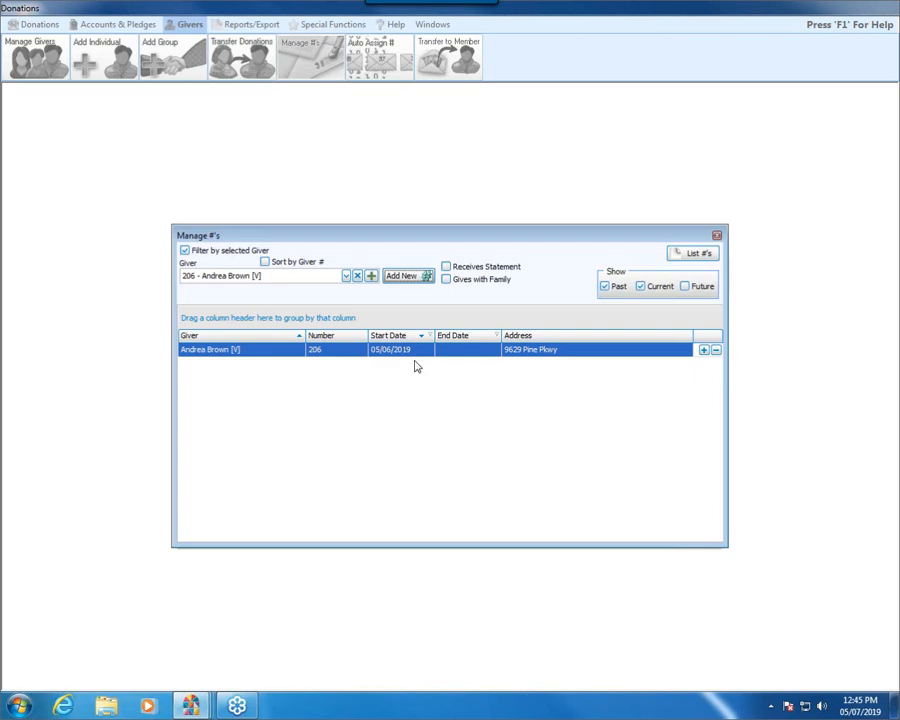
left_click(716, 237)
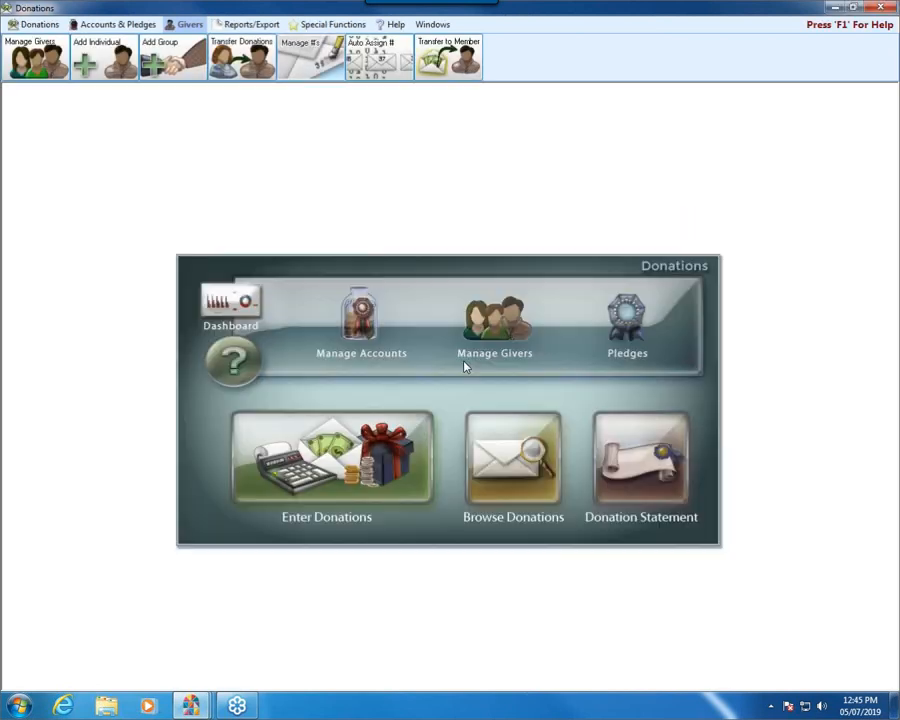
Step: In Manage Givers, replace the 17th listed giver's number with a new five-digit number and close the window
left_click(466, 362)
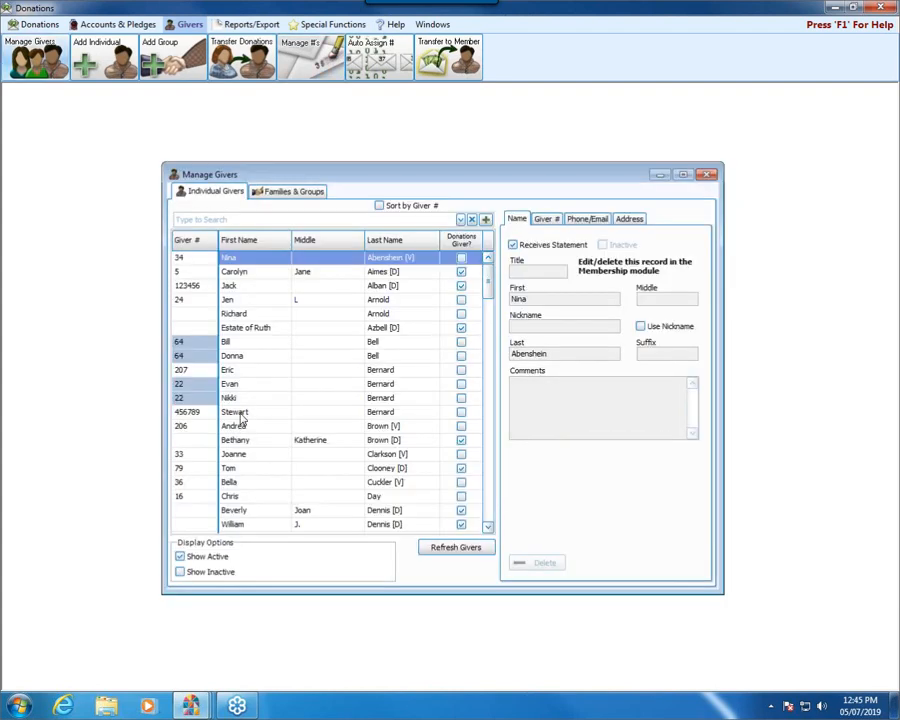
left_click(184, 482)
double_click(184, 482)
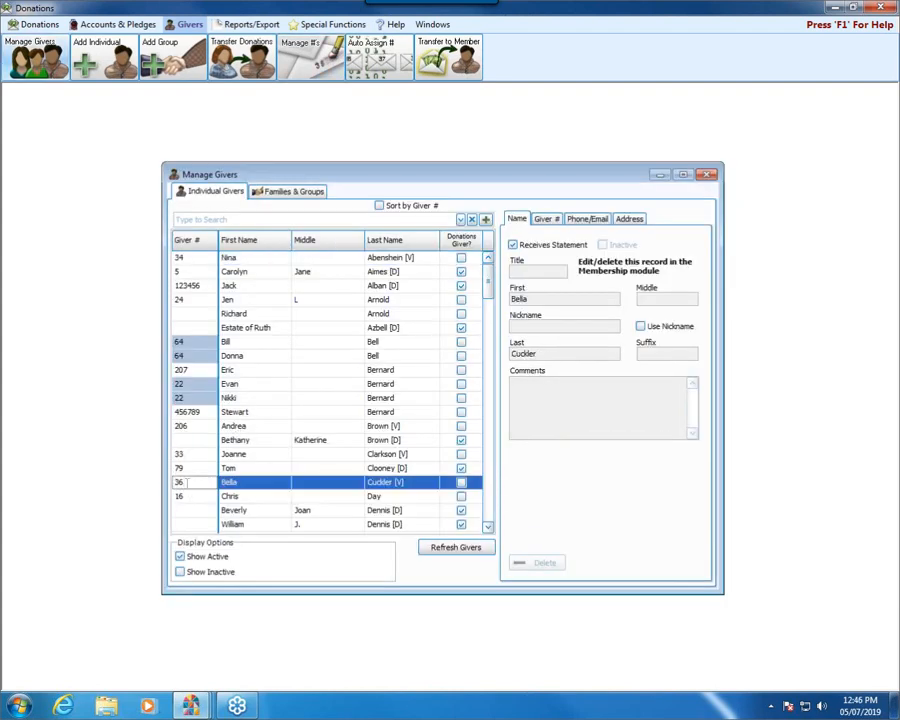
type("95148")
left_click(315, 359)
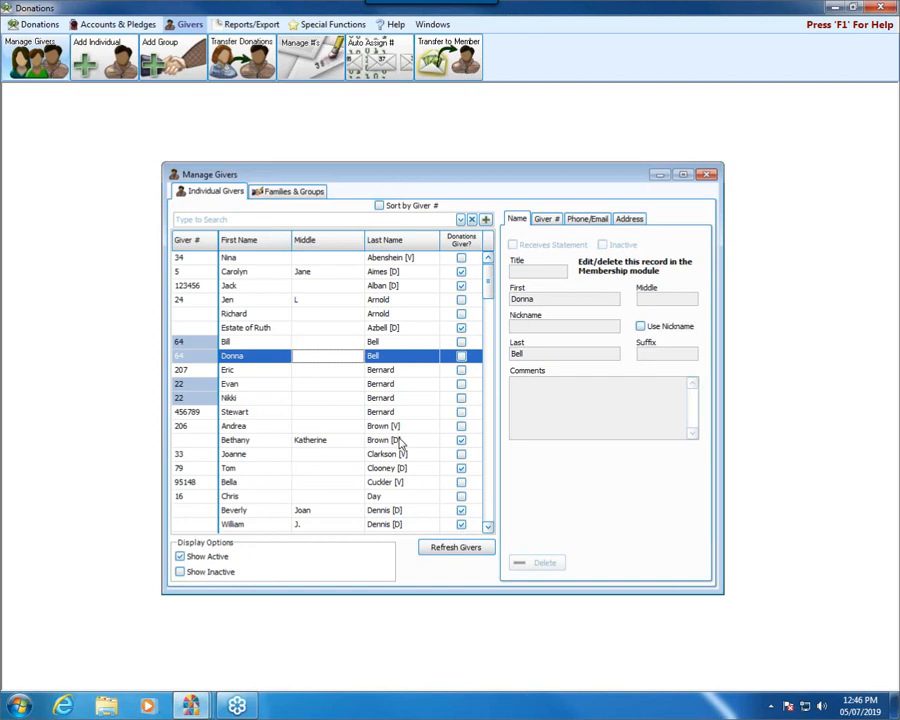
left_click(707, 175)
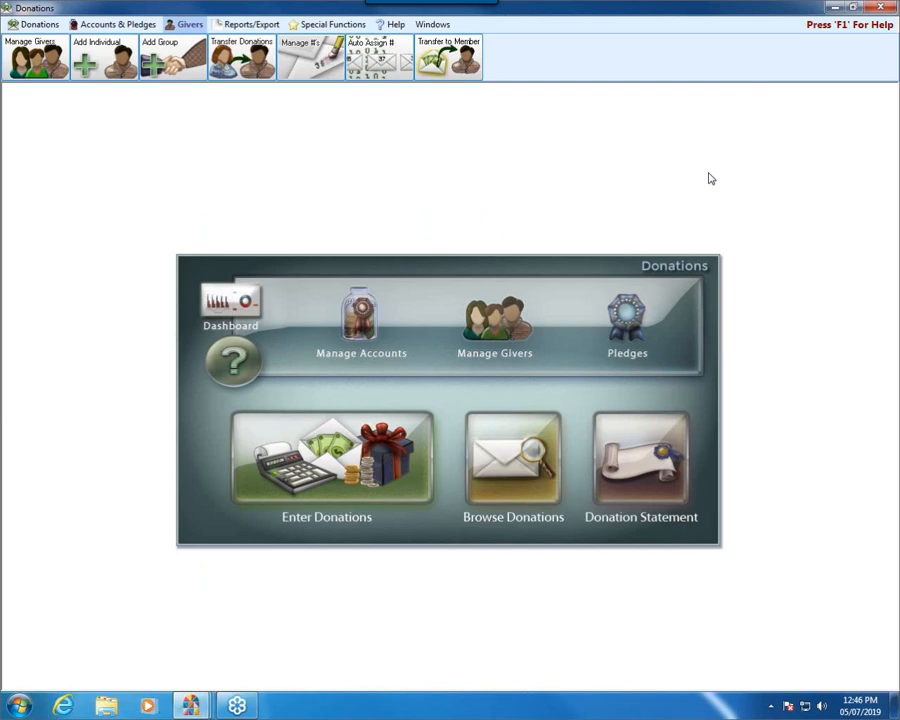
Step: Open Manage #'s to look over the current giver numbers, and close it
left_click(318, 76)
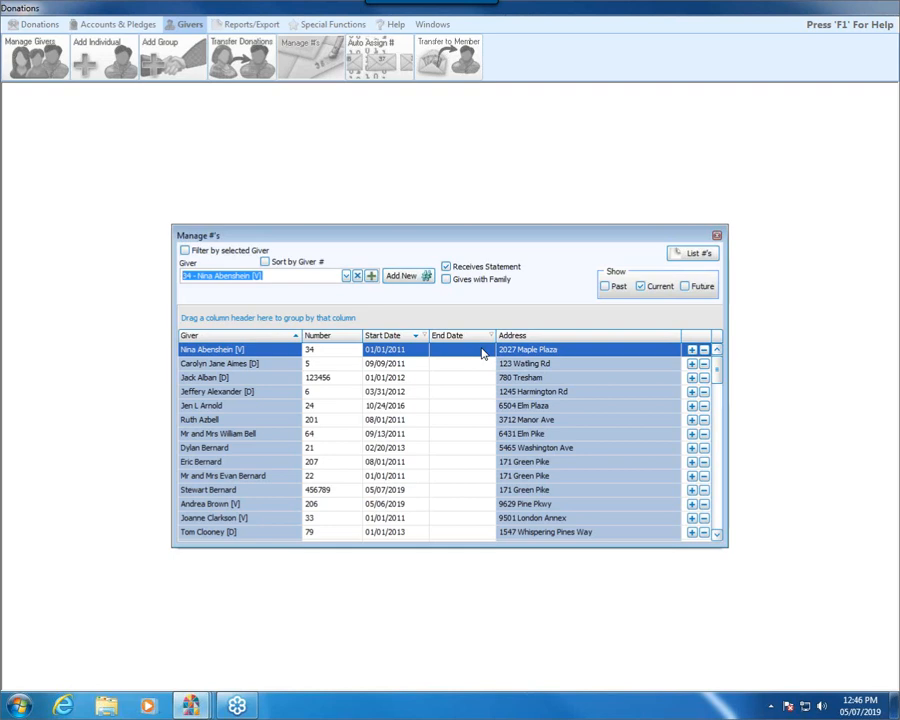
left_click(715, 235)
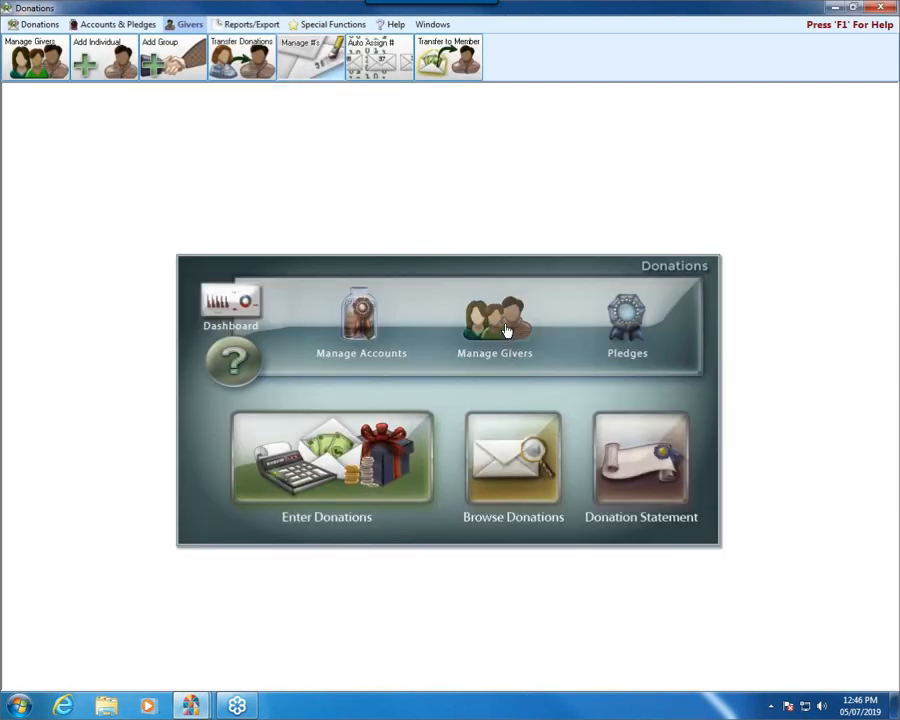